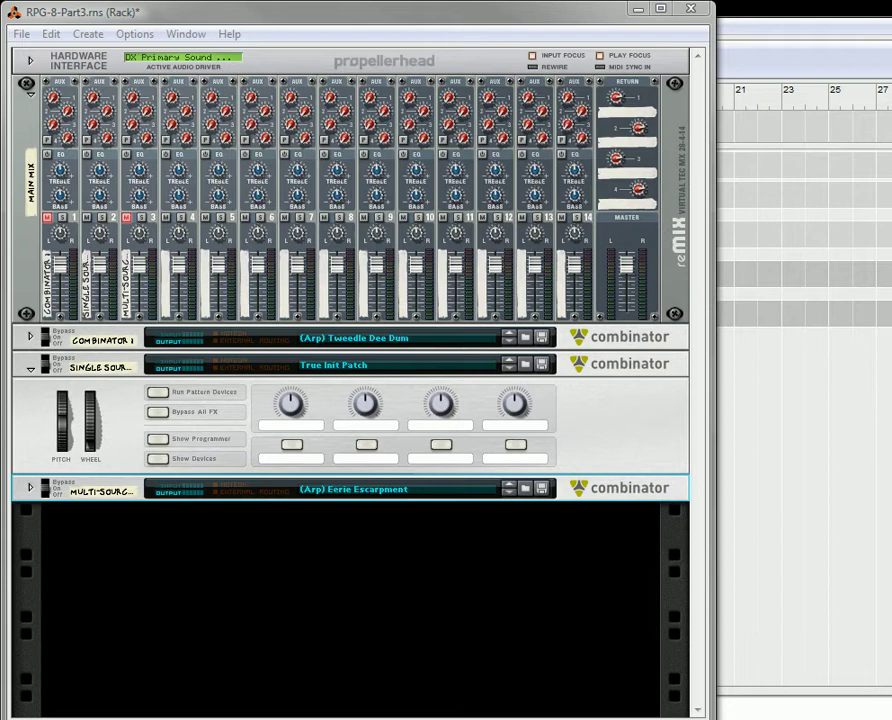
Step: Play the arpeggiated combinators briefly, then stop playback
key("space")
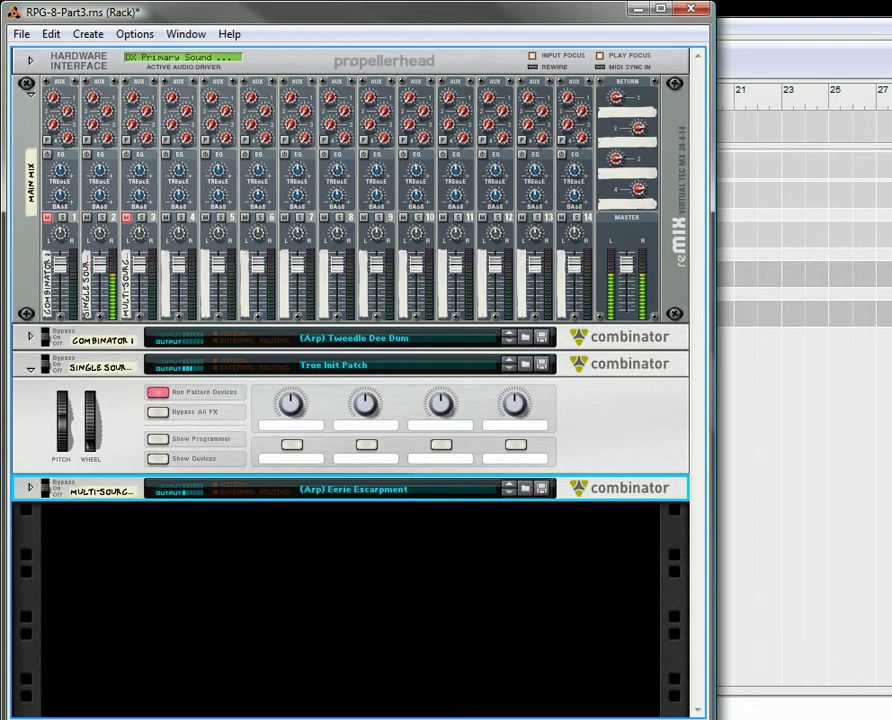
key("space")
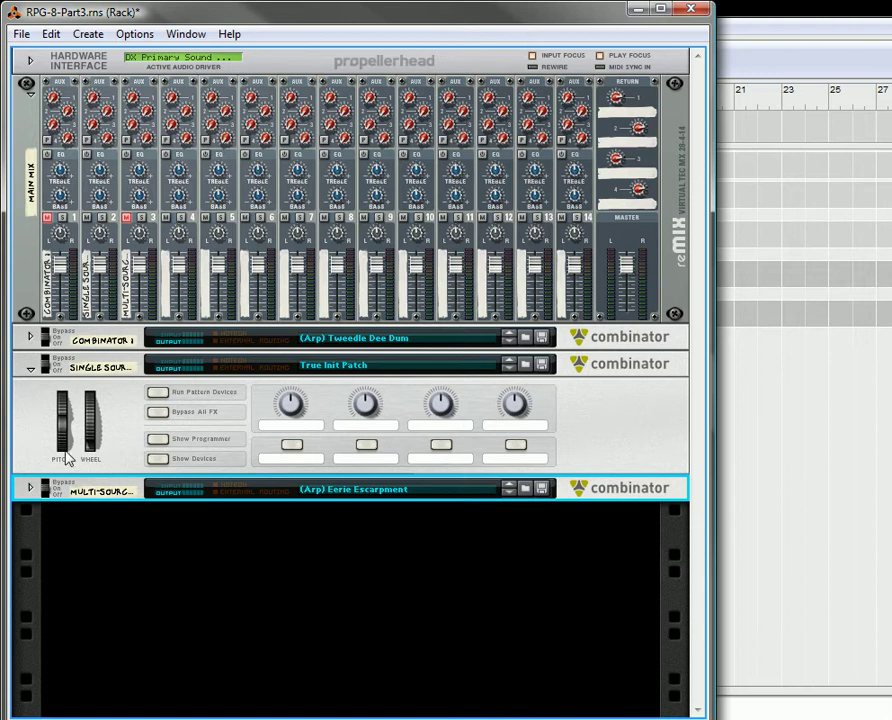
Step: Fold up the Single Source combinator panel
left_click(31, 370)
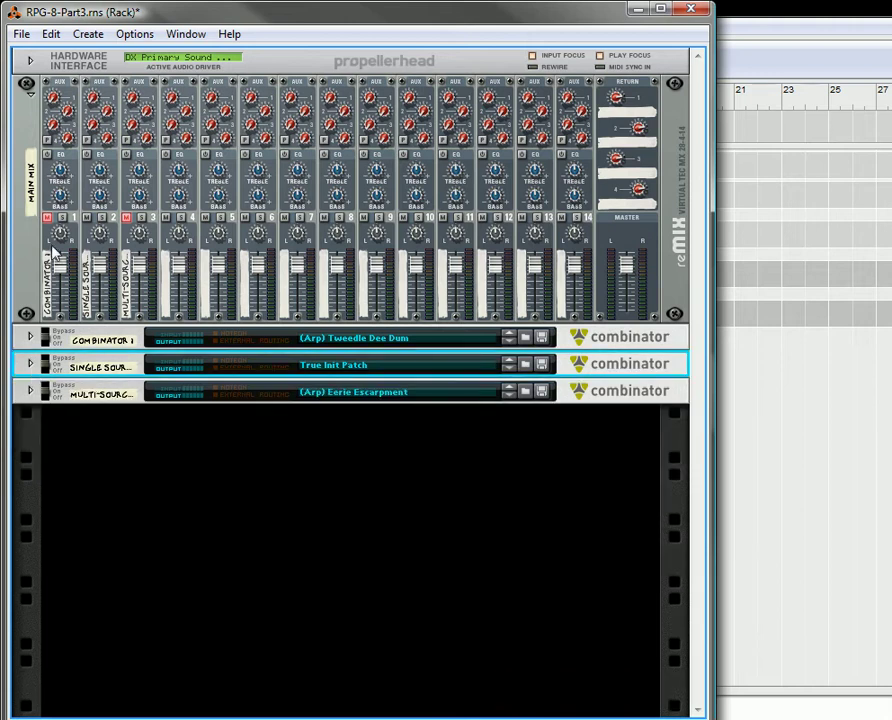
left_click(83, 160)
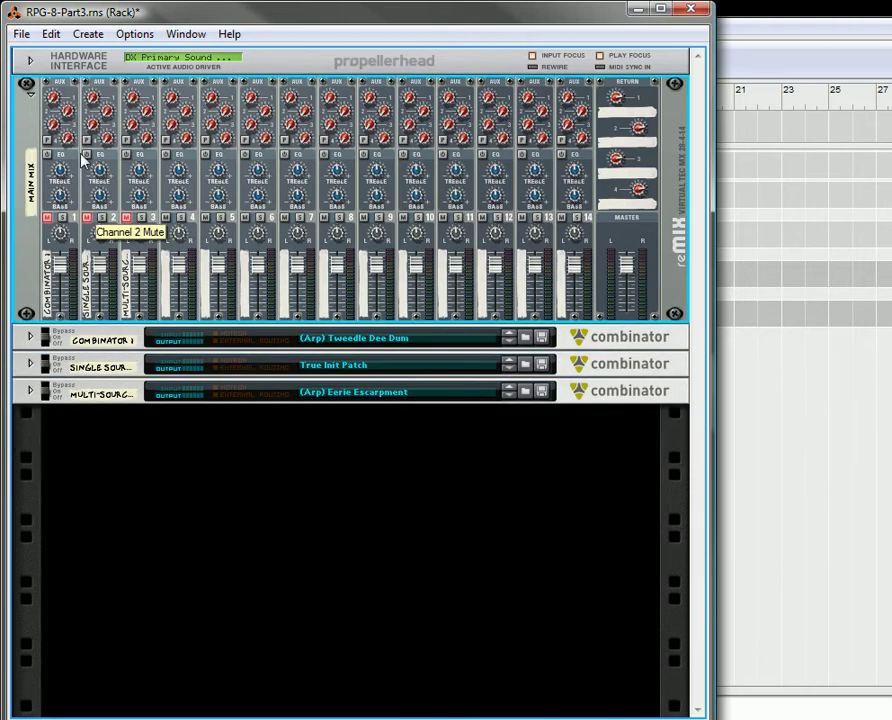
left_click(88, 34)
left_click(55, 450)
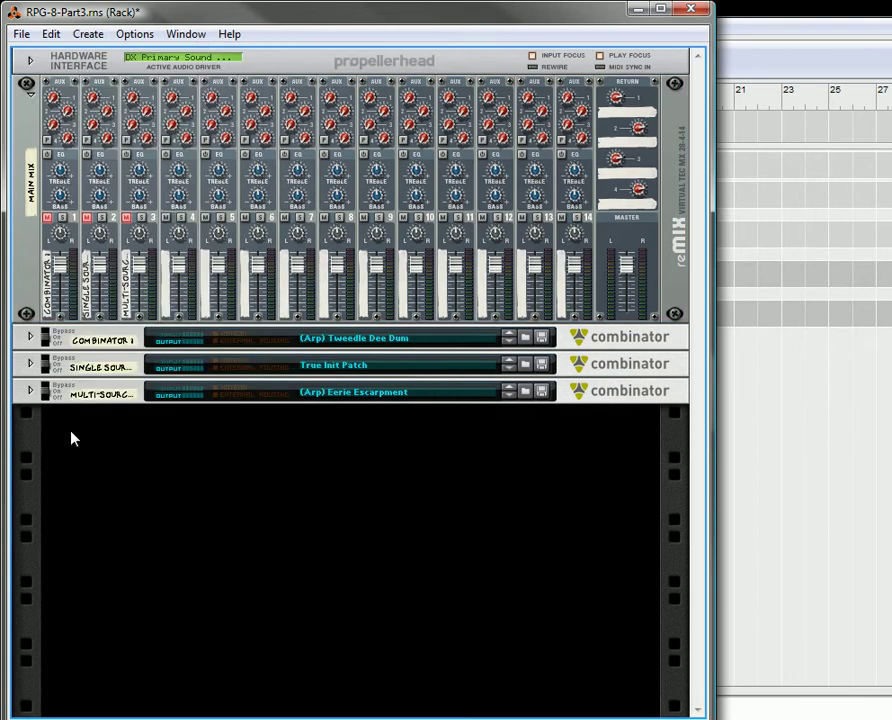
Step: Add a new Combinator 2 and load the Empty Combi Template.cmb patch into it
left_click(88, 34)
left_click(127, 101)
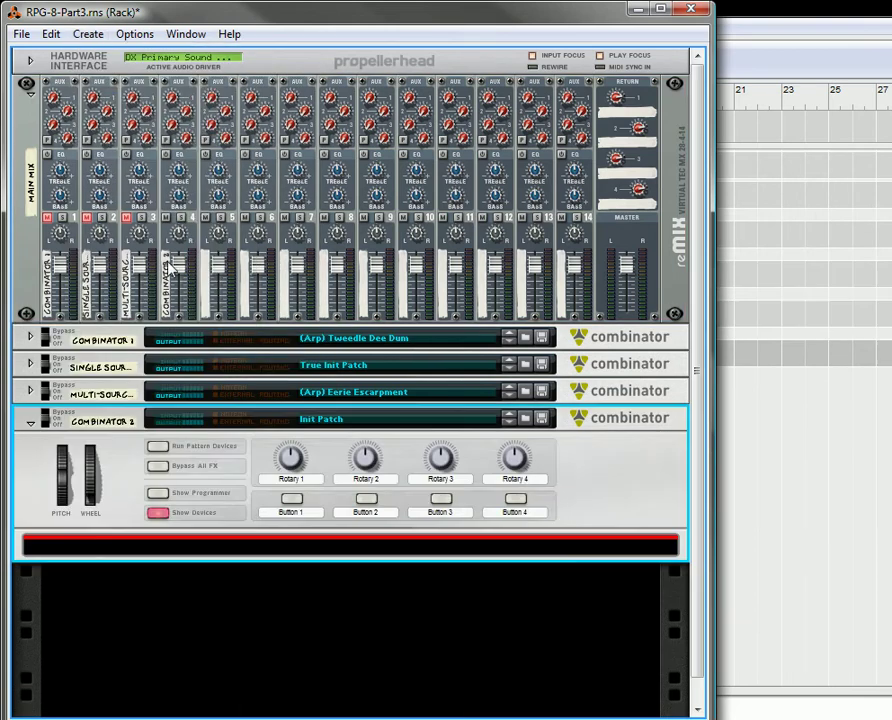
right_click(401, 419)
left_click(462, 428)
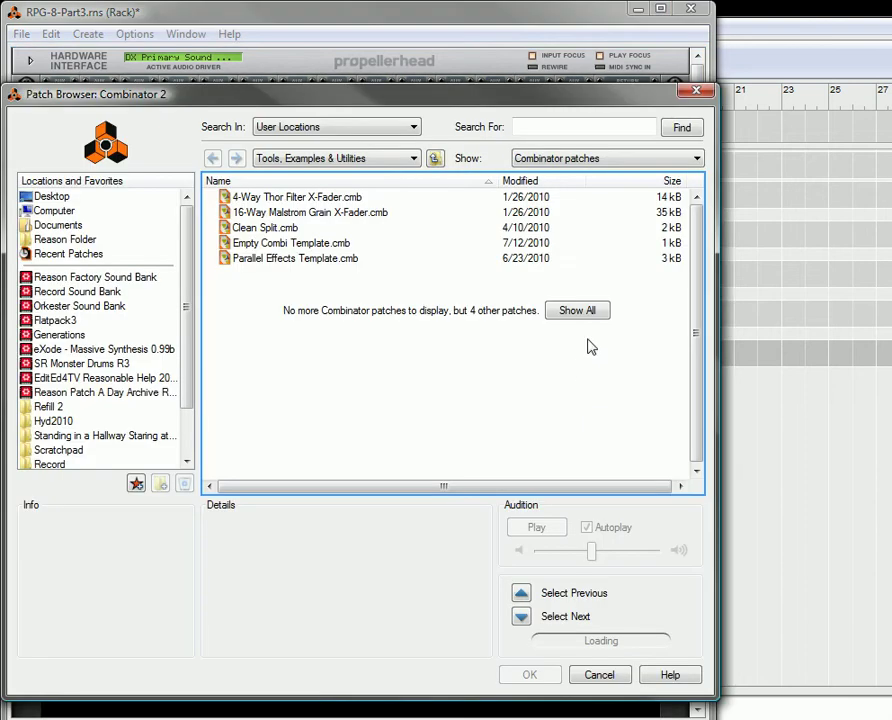
double_click(300, 245)
scroll(320, 530, "down", 2)
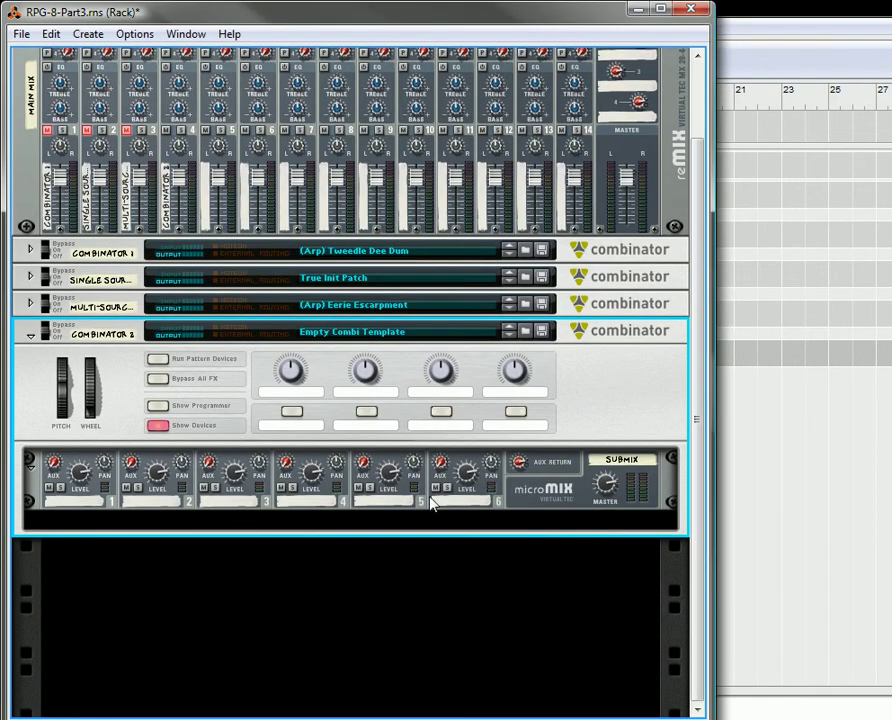
Step: Add a Thor synthesizer inside Combinator 2, below the micromix
left_click(267, 530)
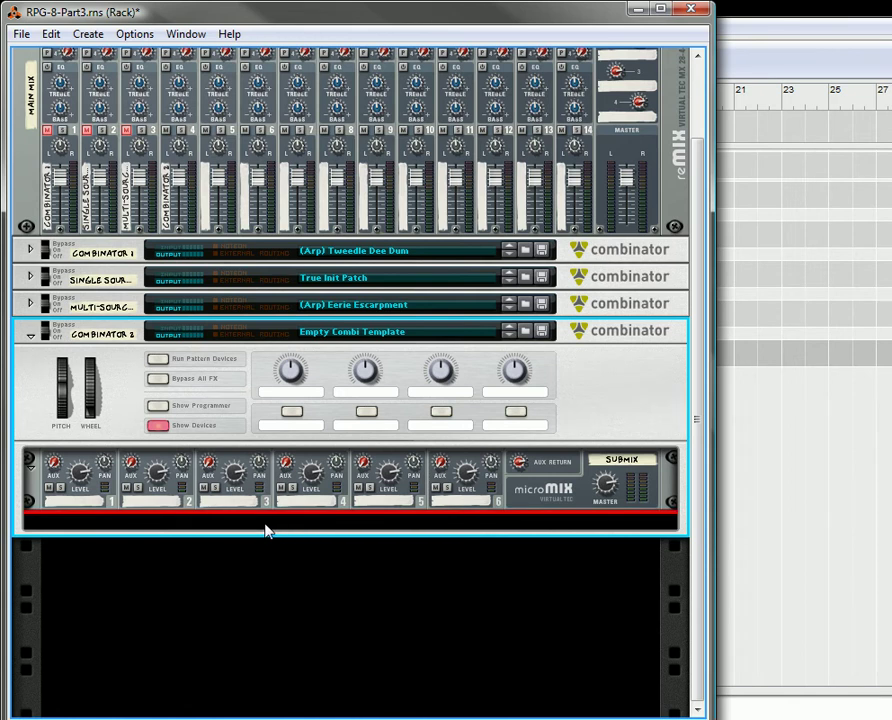
left_click(87, 34)
left_click(133, 197)
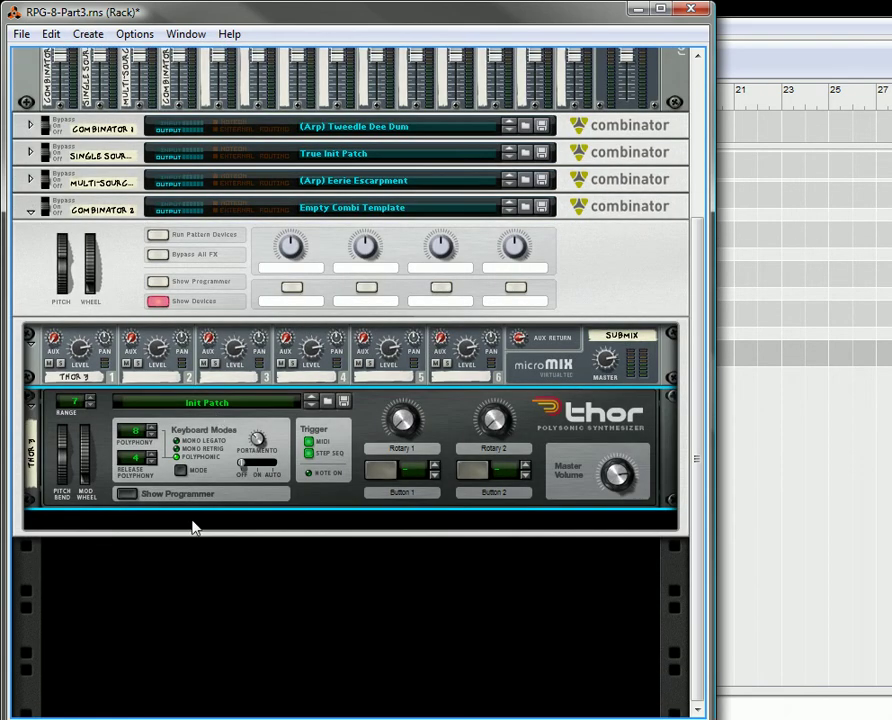
Step: Add an RPG-8 arpeggiator below Thor, set to a 2-octave range and 3-1 insert mode
left_click(195, 527)
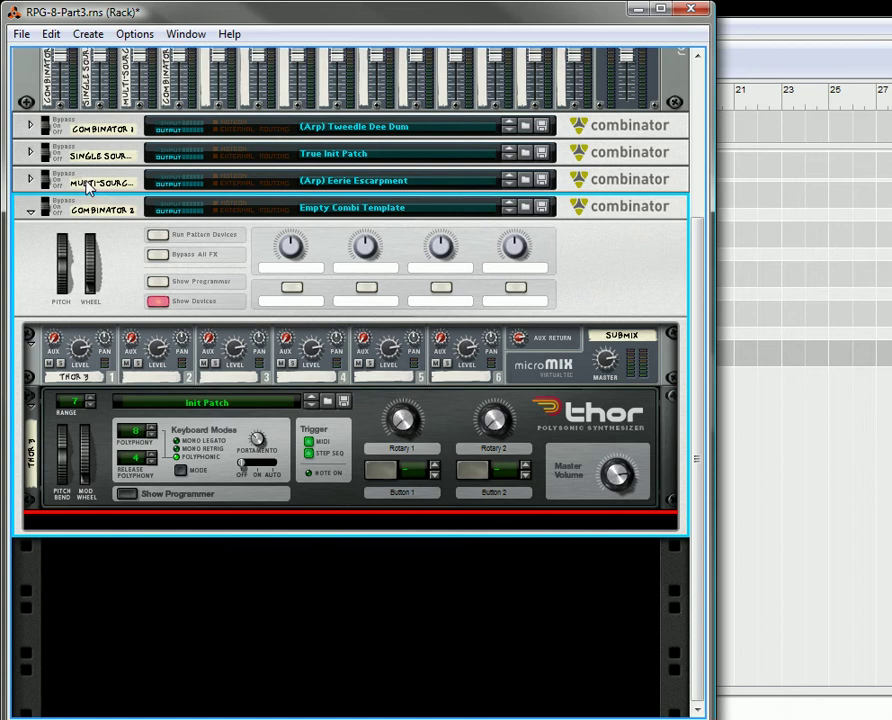
left_click(87, 34)
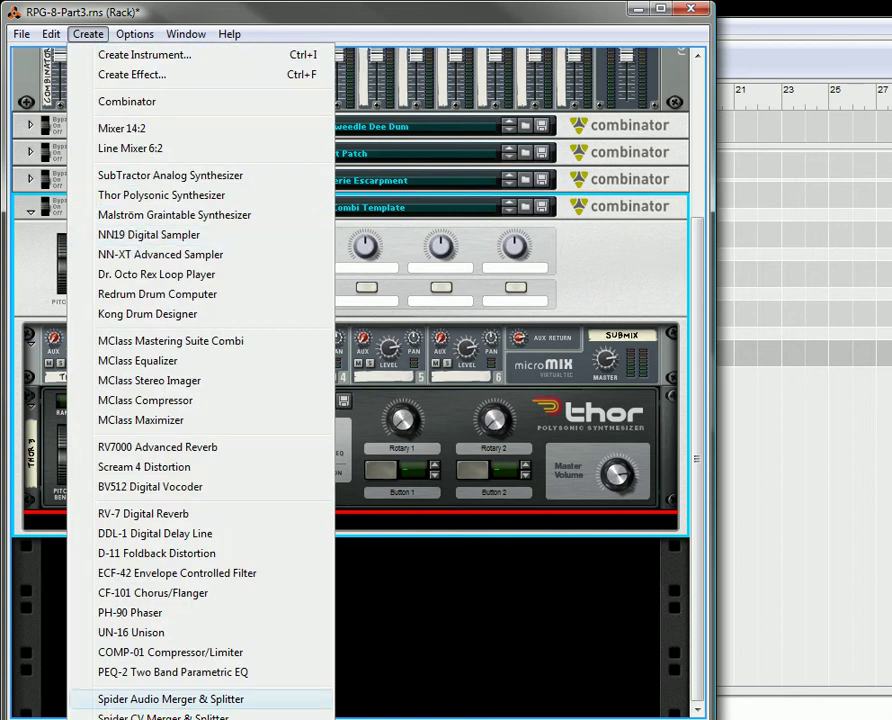
left_click(150, 719)
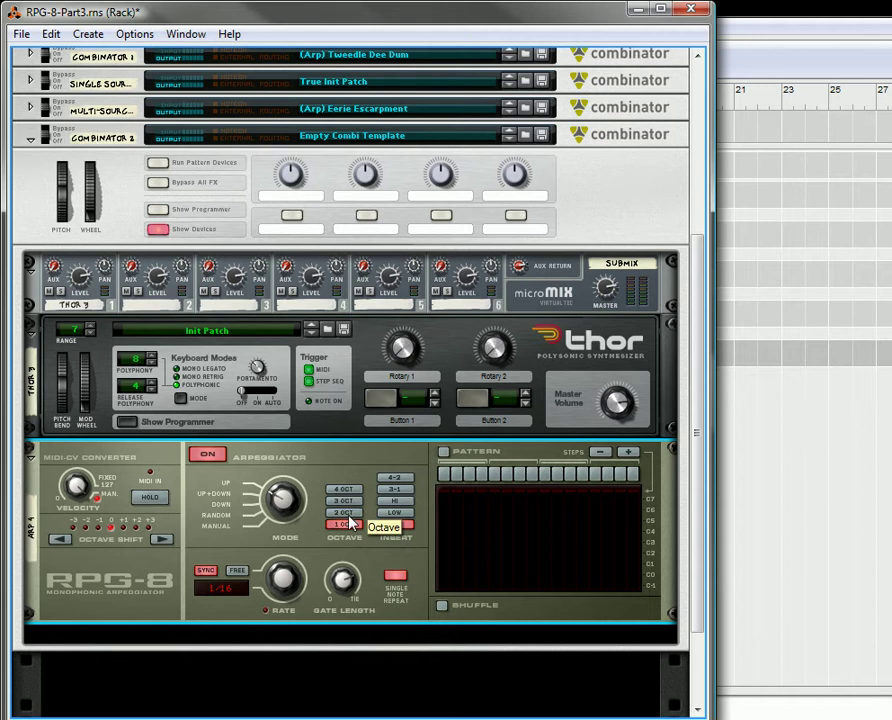
left_click(343, 512)
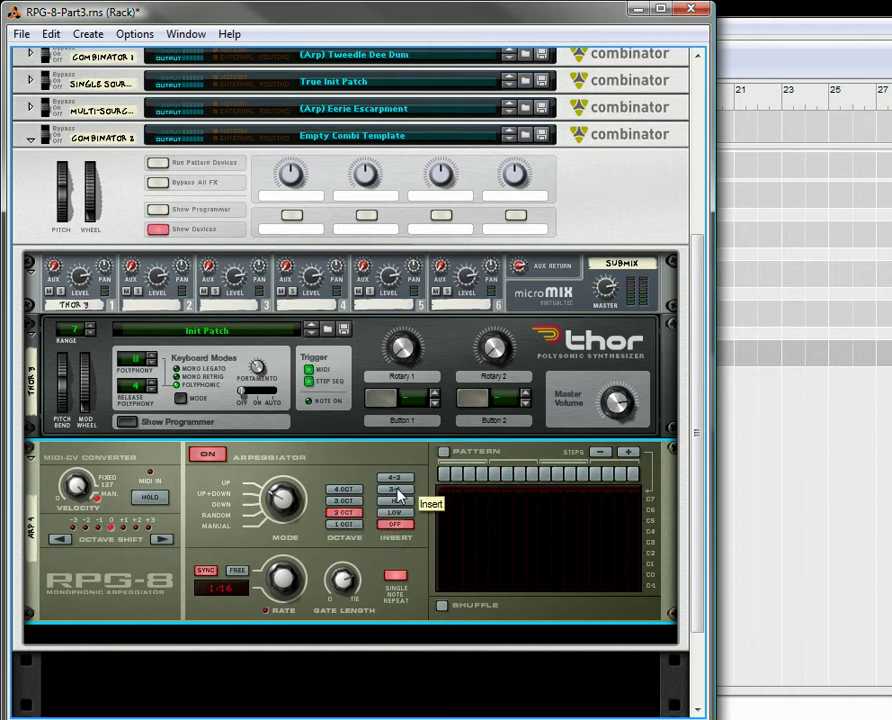
left_click(396, 489)
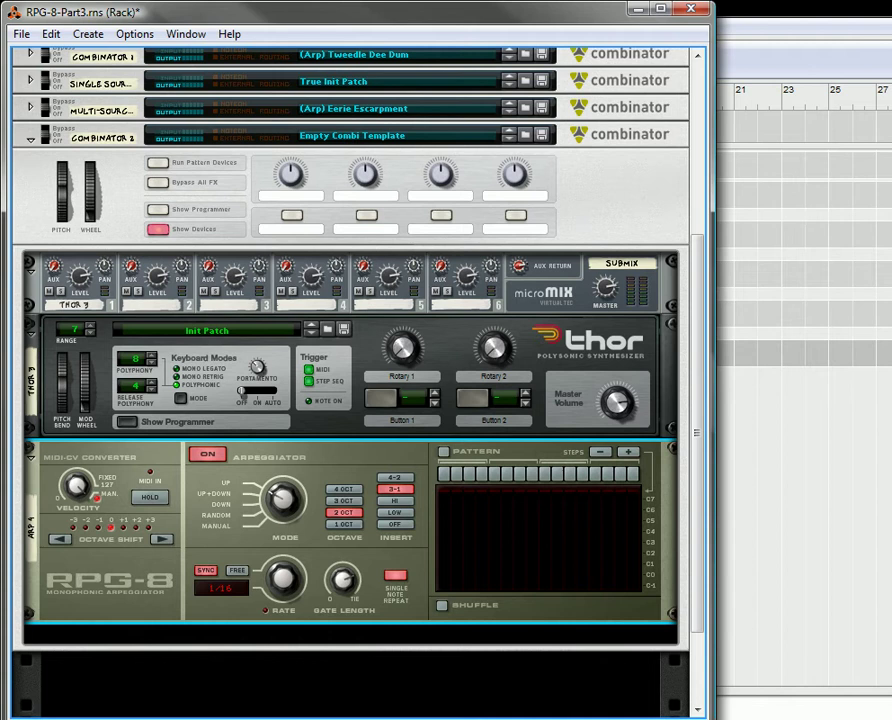
Step: In the Sequencer, move the Multi-Source Arp chord clip to the Combinator 2 track and open it for editing
left_click(740, 558)
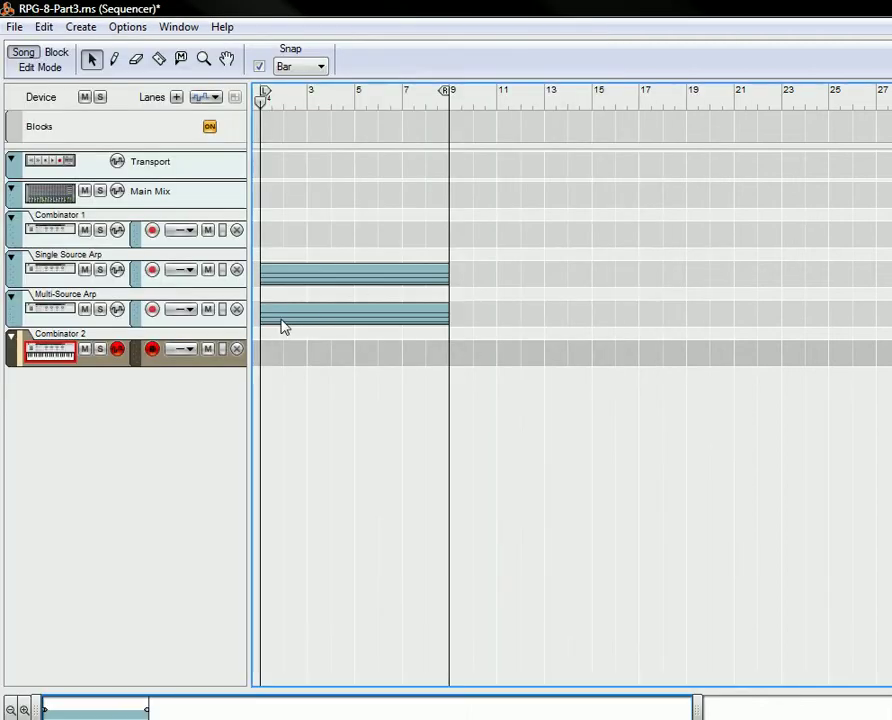
left_click_drag(283, 327, 318, 363)
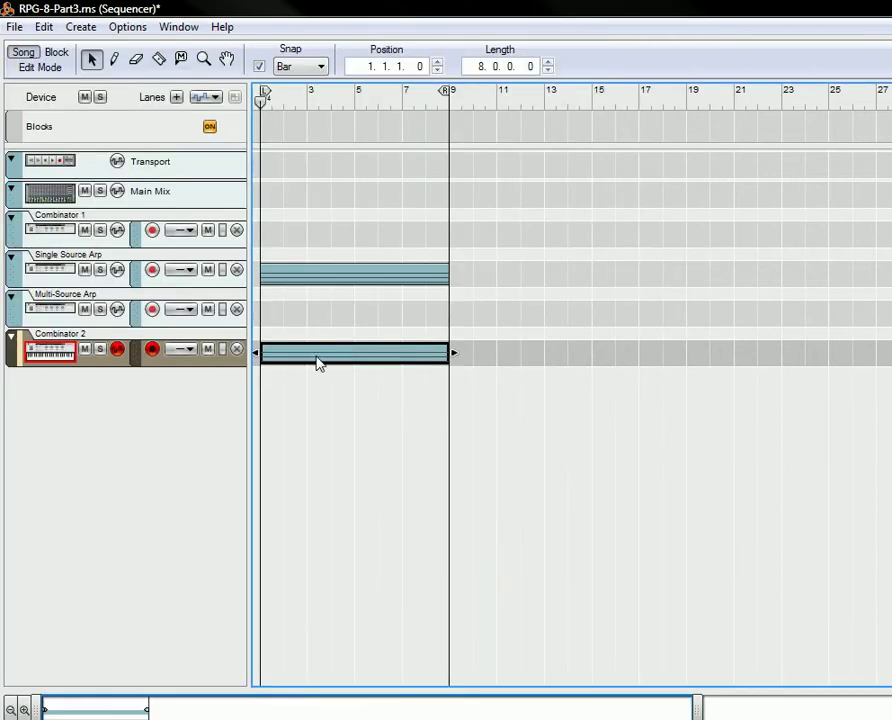
double_click(299, 366)
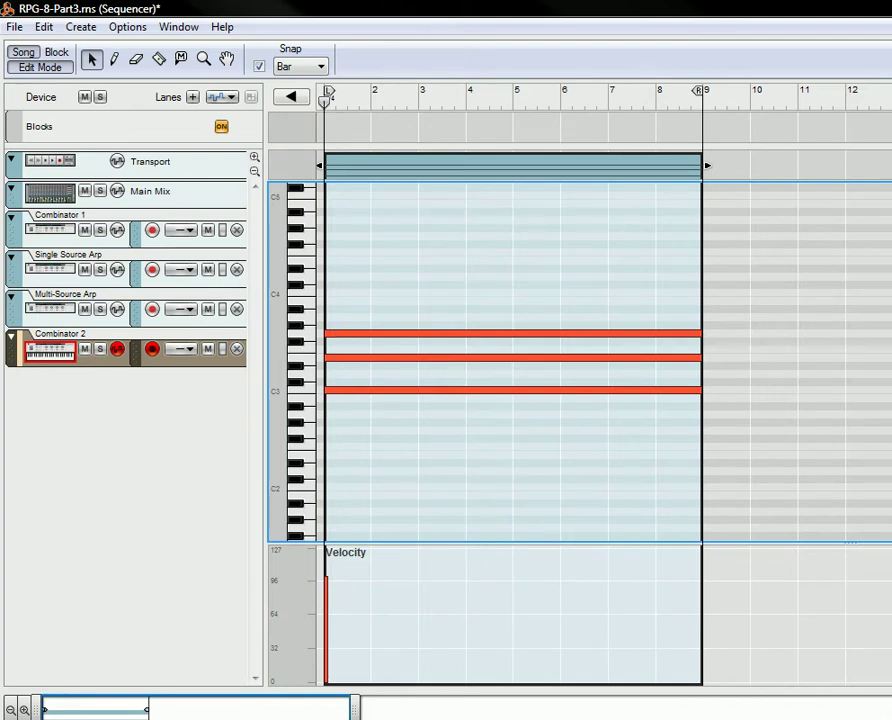
Step: Back in the rack, audition Combinator 2's arpeggio, then show Thor's full programmer panel
key("alt+Tab")
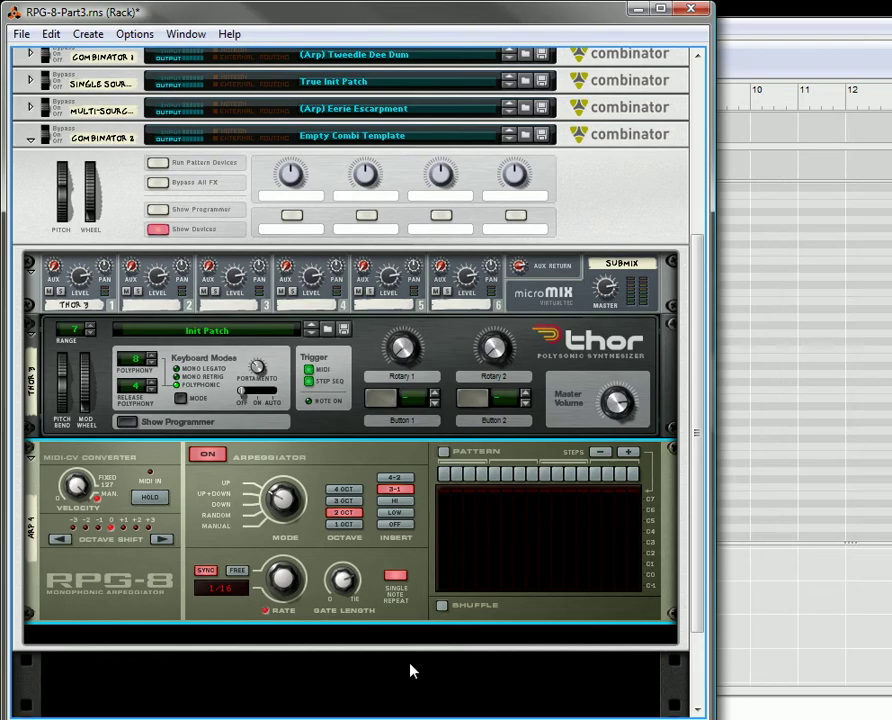
key("space")
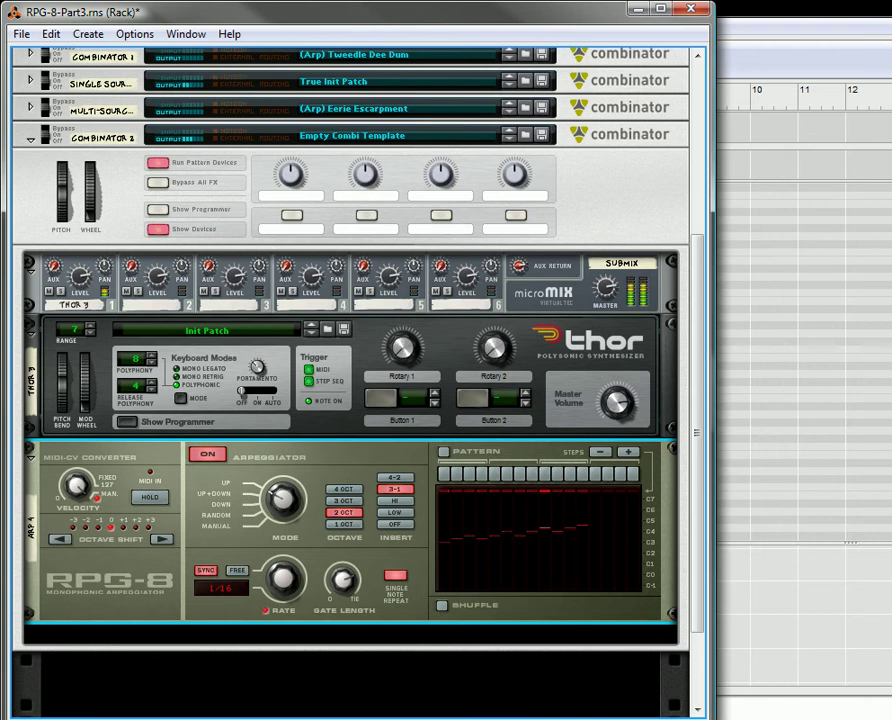
key("space")
left_click(126, 422)
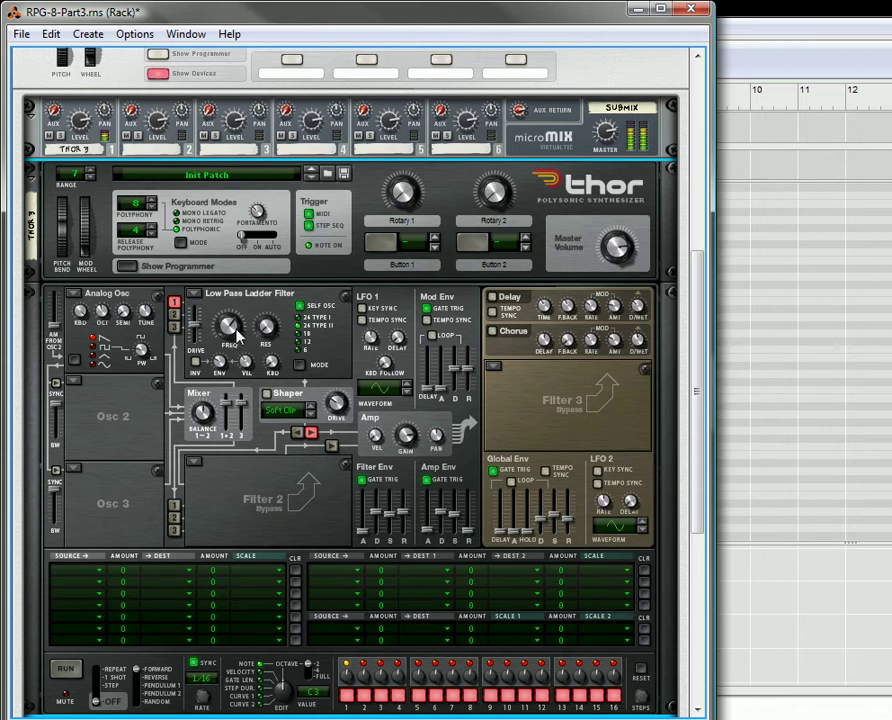
Step: Lower Thor's filter cutoff to 1.15 kHz; give the Global Envelope tempo sync, full sustain, 1/4 attack
left_click_drag(230, 332, 226, 380)
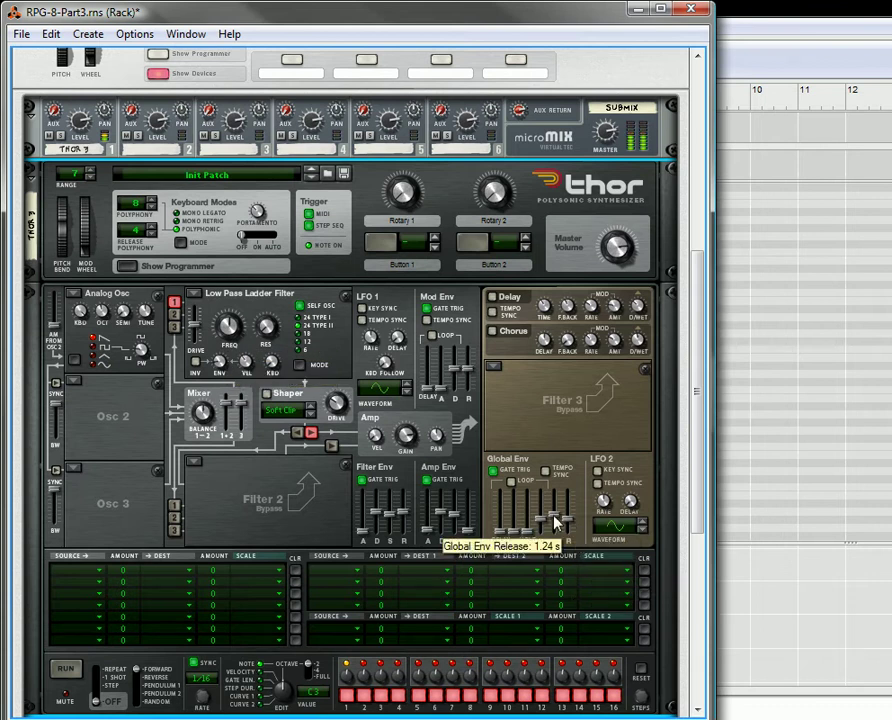
left_click_drag(553, 520, 551, 487)
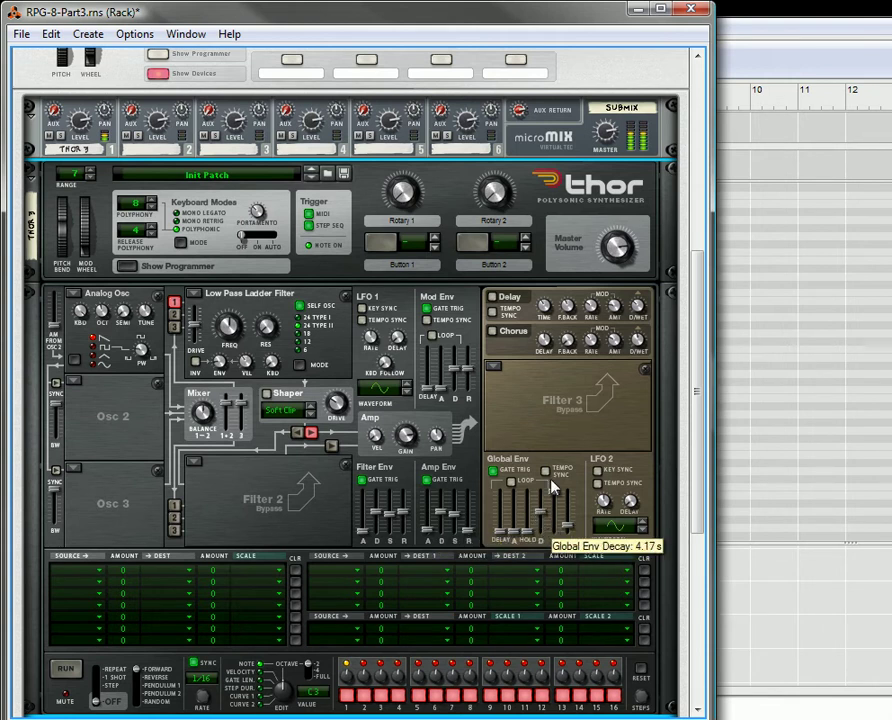
left_click(545, 471)
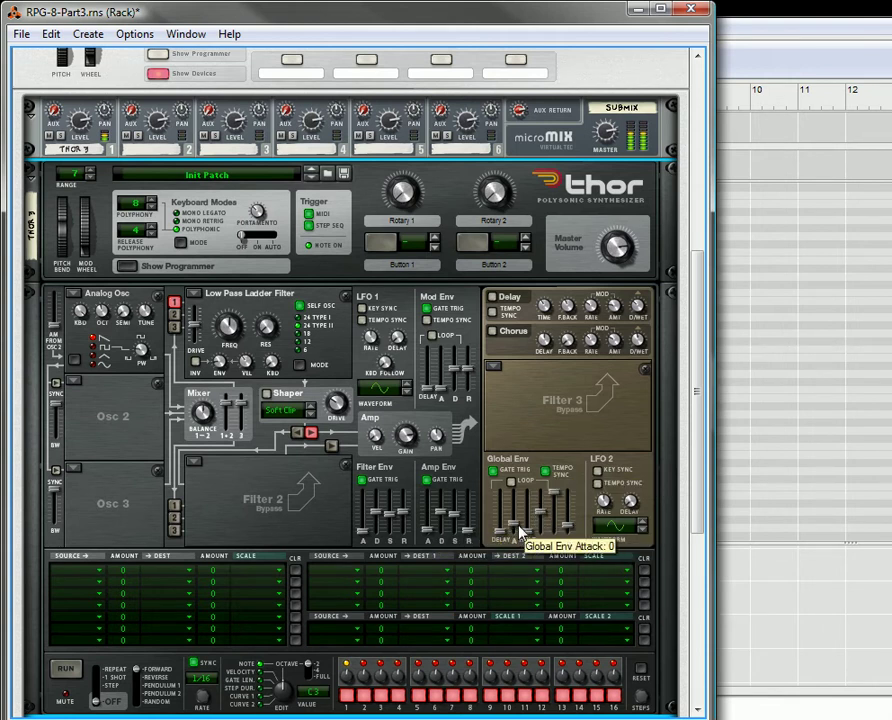
left_click_drag(520, 533, 521, 530)
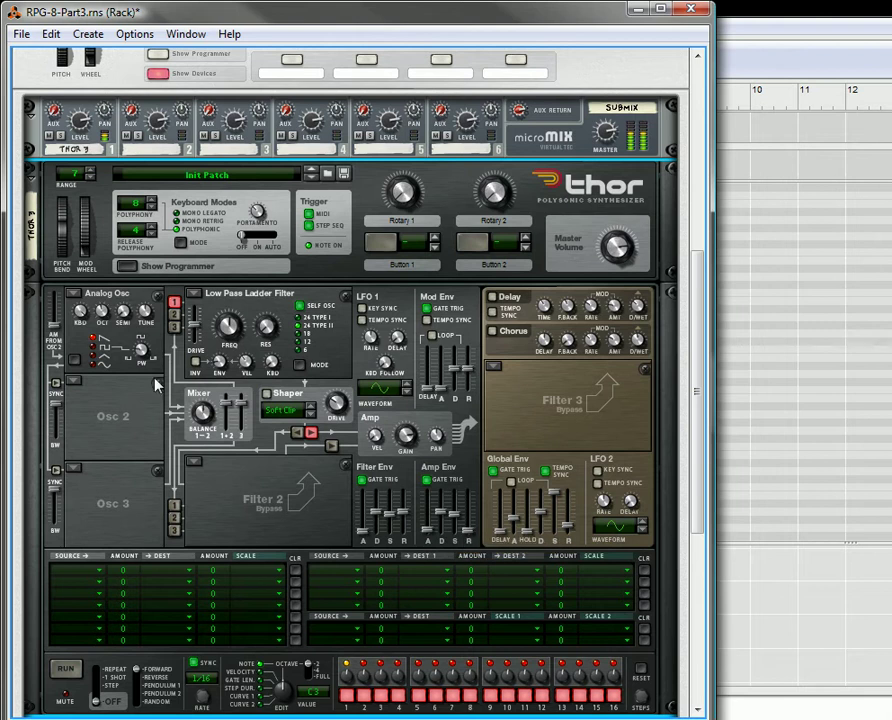
Step: Make Thor's Osc 2 an Analog oscillator and feed it into Filter 1
left_click(74, 381)
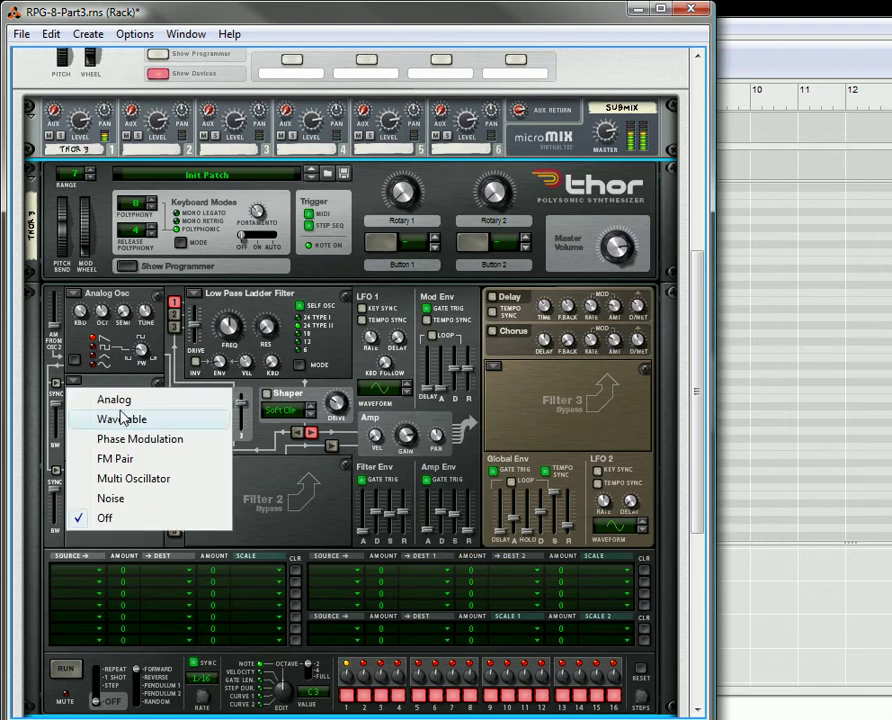
left_click(114, 400)
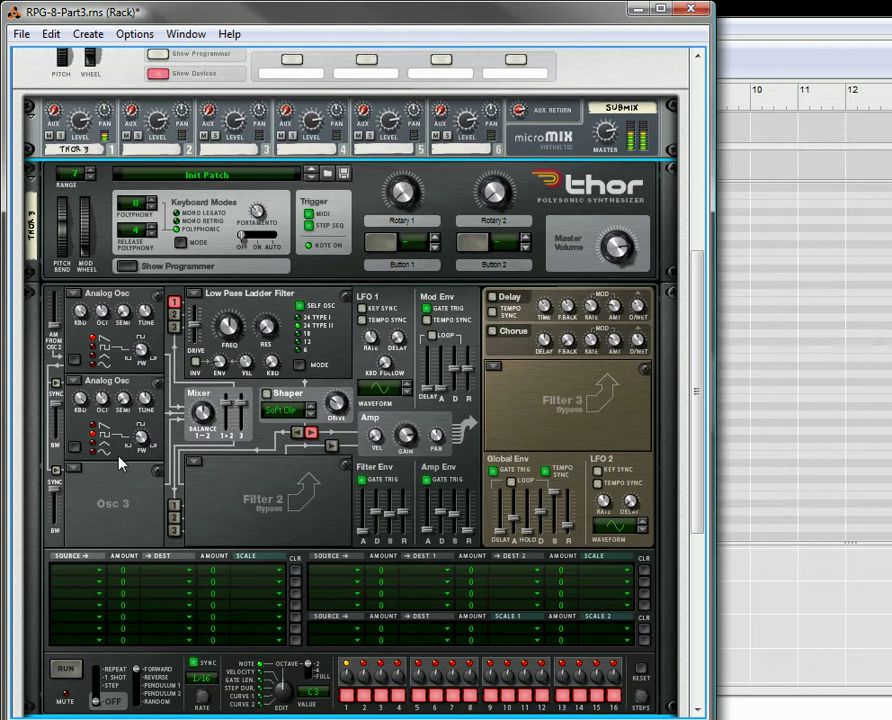
left_click(174, 314)
Step: Turn Thor's master volume down to about -5.8 dB and tempo-sync LFO 1
left_click_drag(620, 262, 544, 352)
left_click_drag(620, 244, 620, 248)
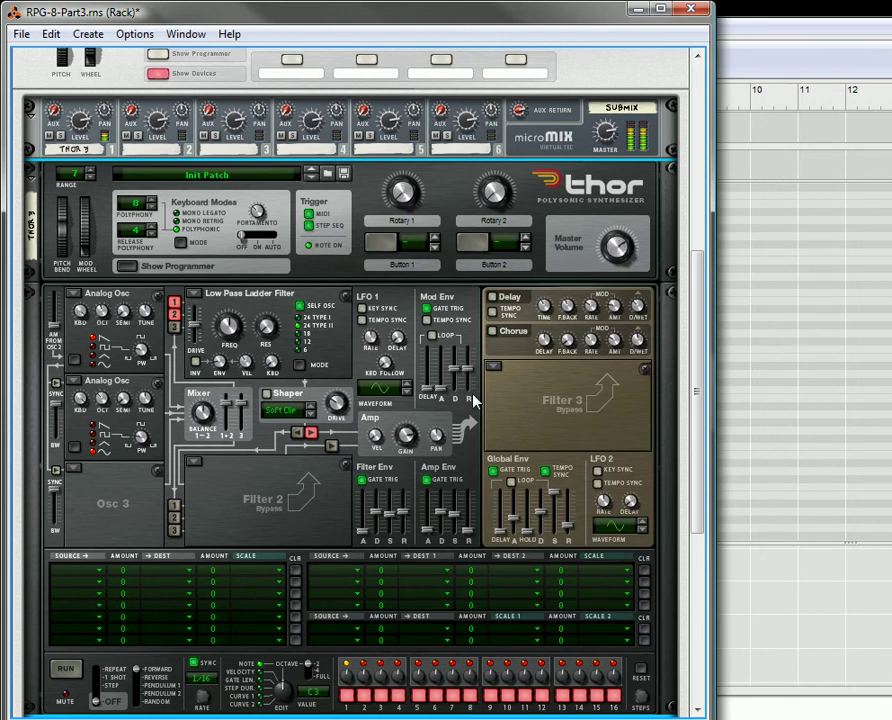
left_click(363, 320)
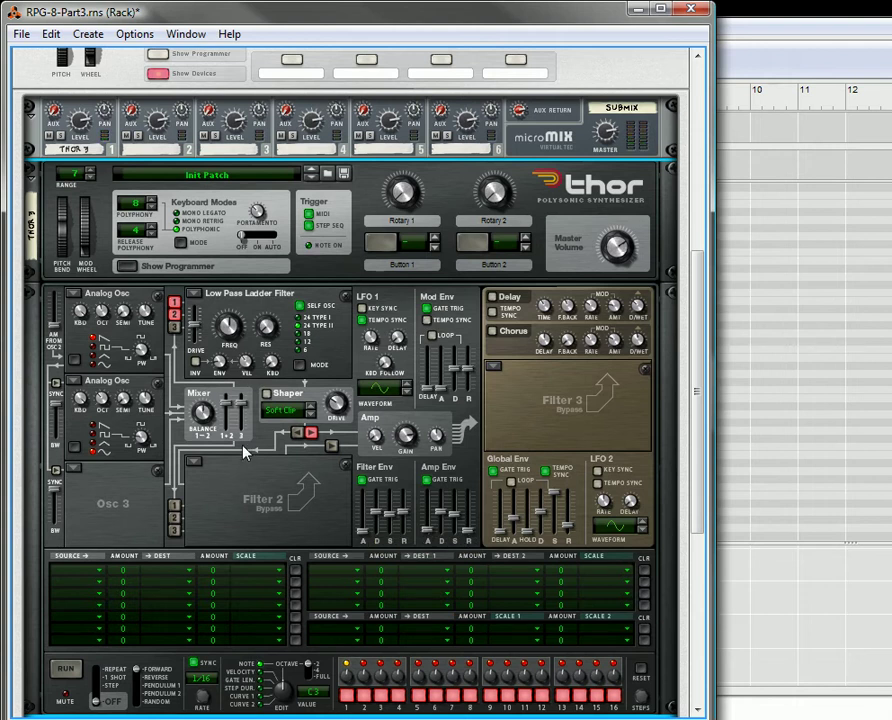
Step: Set Thor's Amp Env sustain to 0 dB and decay to 4.35 s
scroll(193, 251, "down", 2)
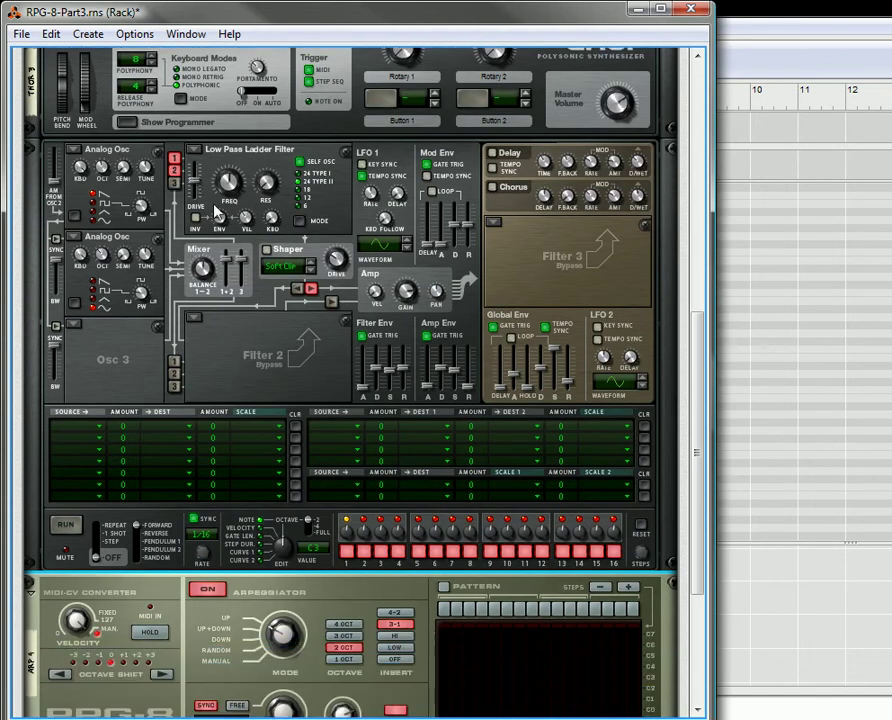
scroll(121, 305, "up", 1)
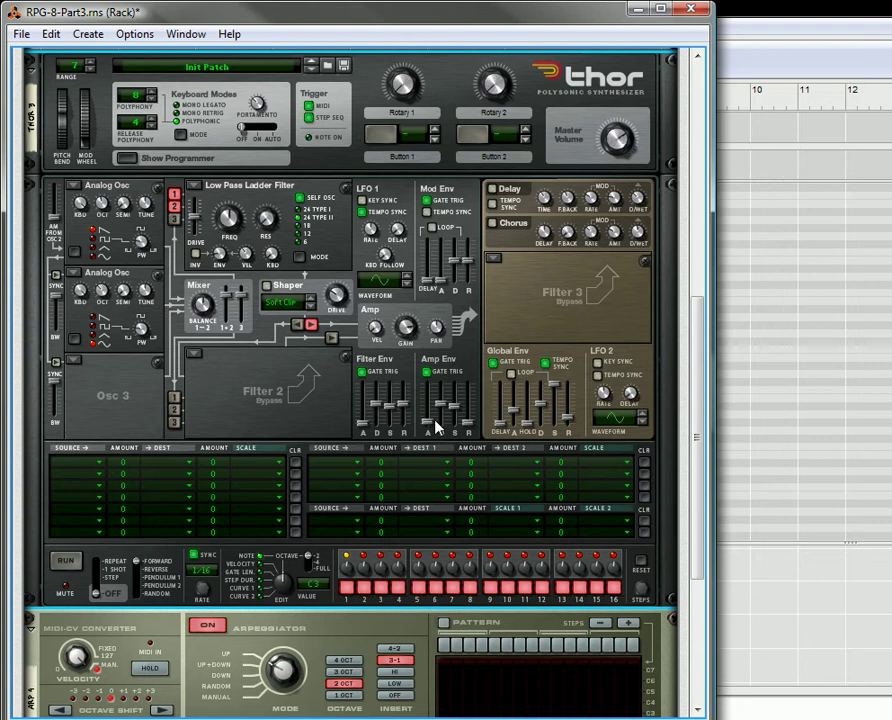
mouse_move(478, 437)
left_mouse_down()
mouse_move(478, 405)
mouse_move(478, 438)
left_mouse_up()
left_click_drag(456, 396, 438, 394)
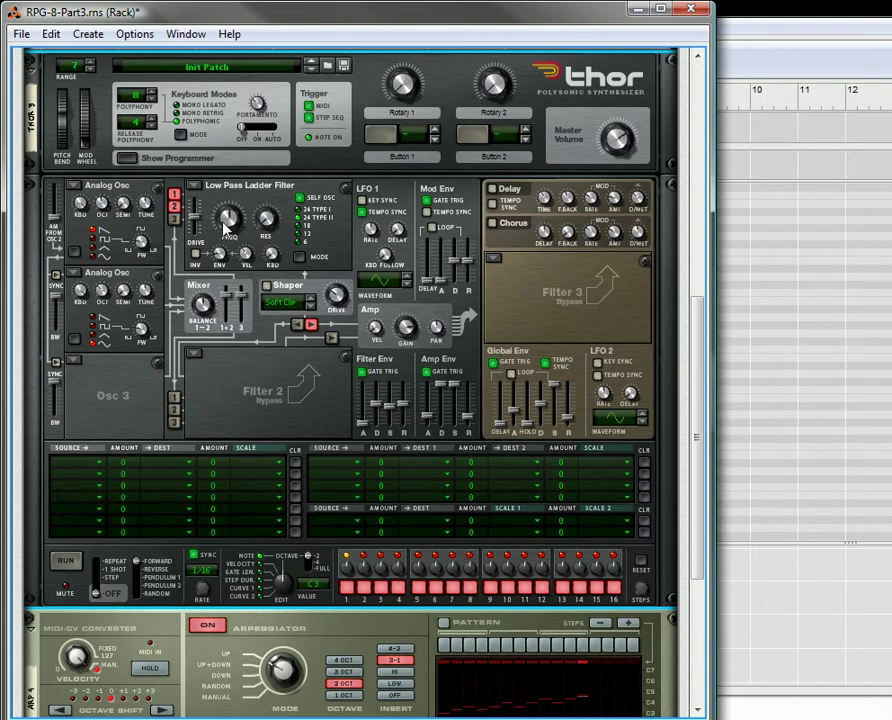
Step: Raise the Filter 1 frequency to 1.56 kHz
left_click_drag(229, 228, 229, 229)
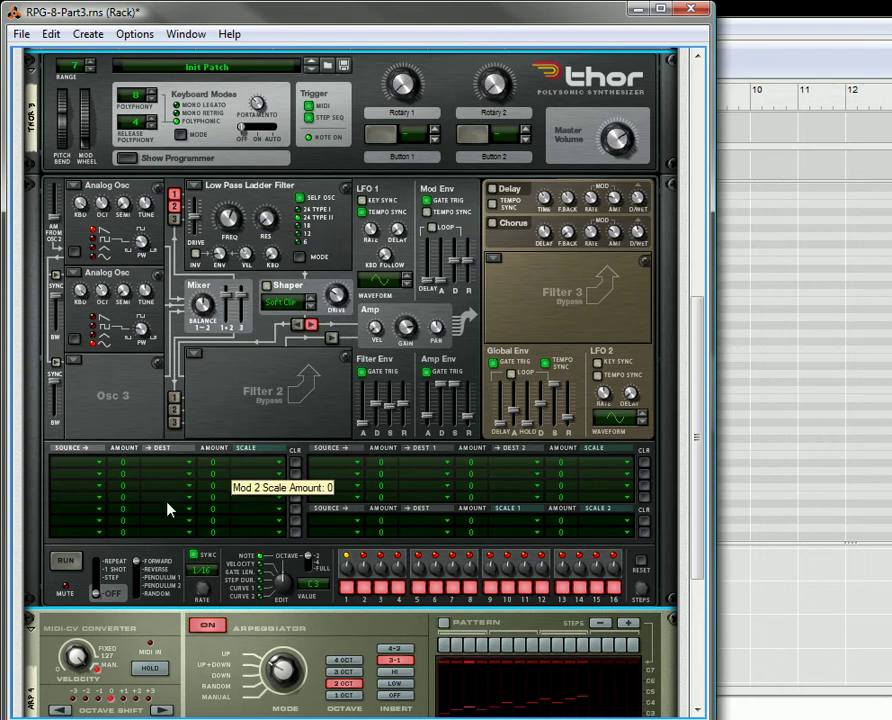
scroll(232, 390, "down", 2)
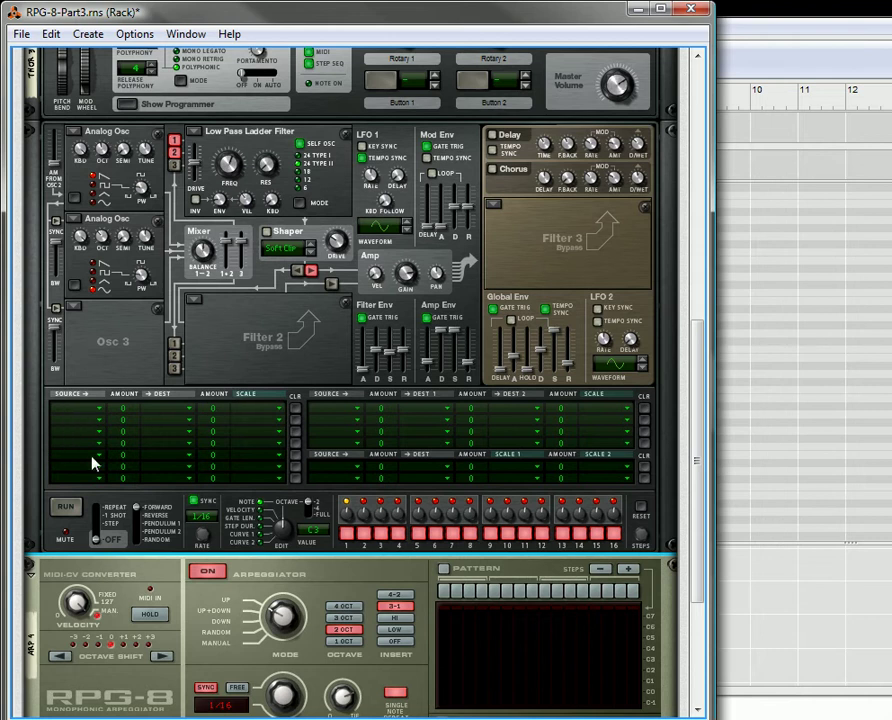
scroll(337, 466, "down", 3)
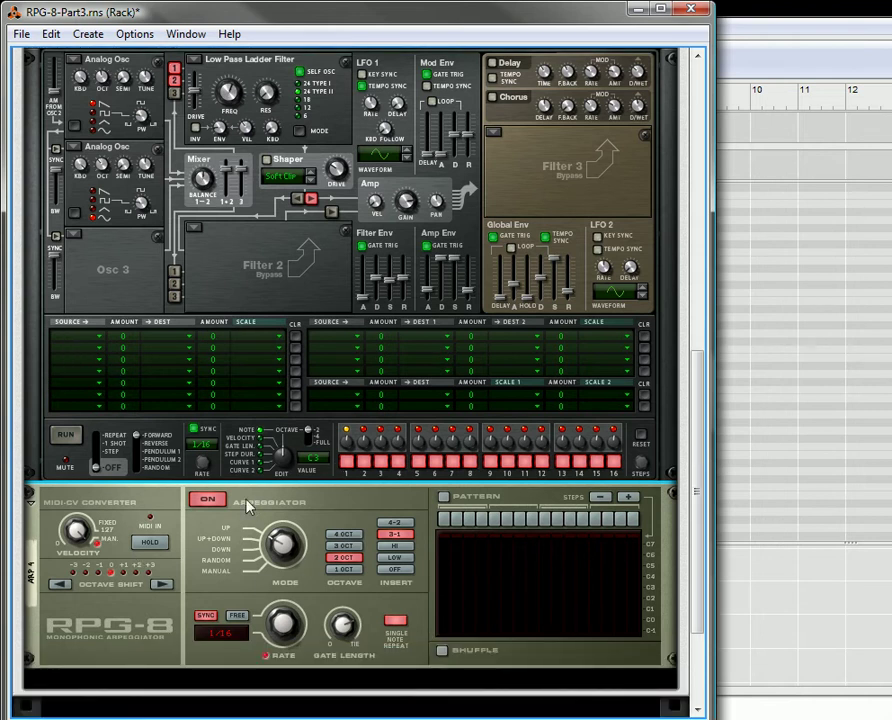
scroll(190, 352, "up", 2)
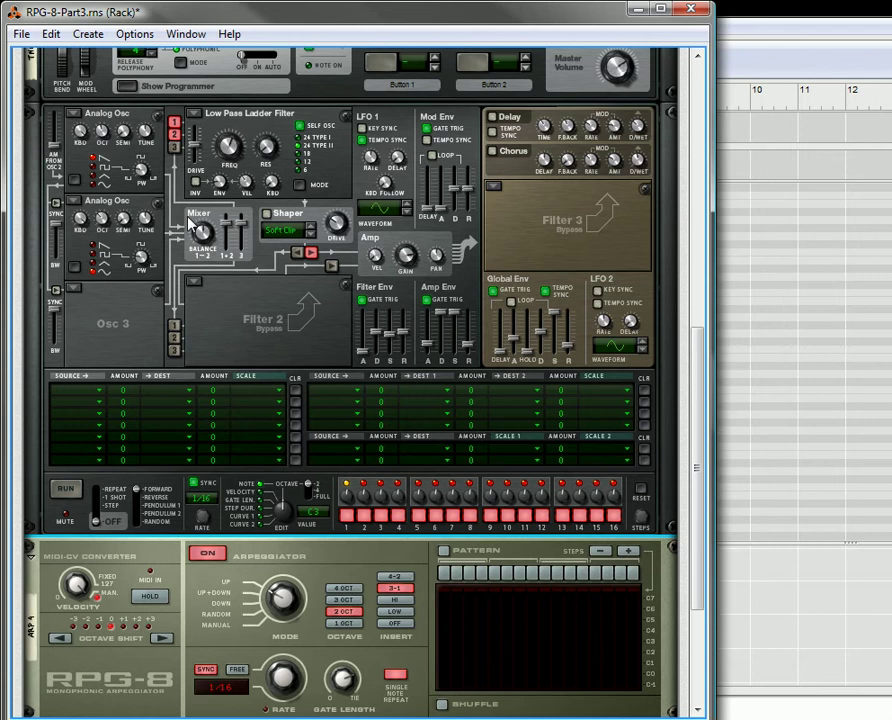
scroll(190, 222, "up", 2)
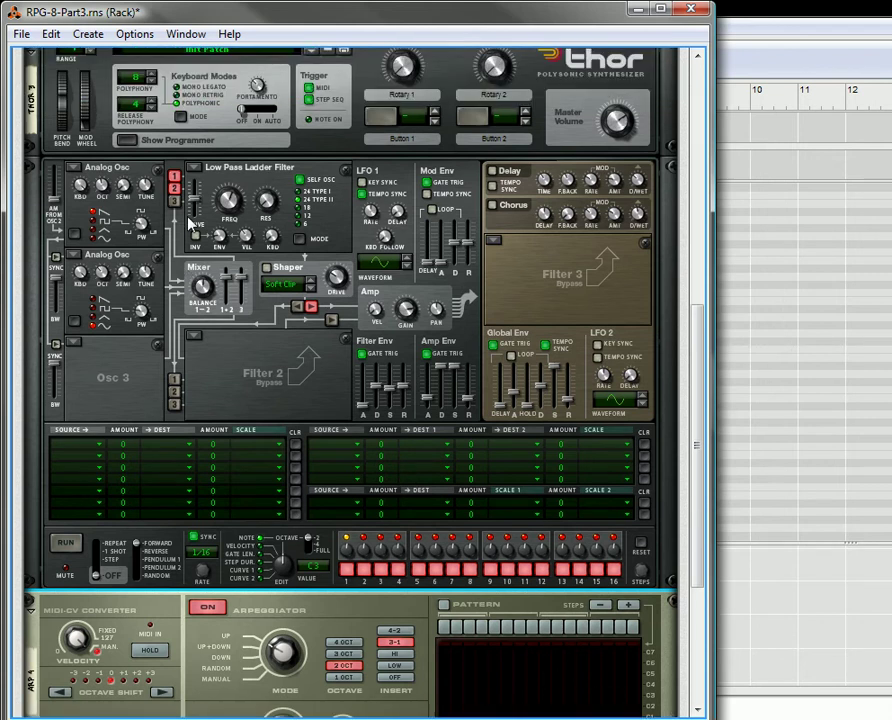
Step: Set mod matrix sources LFO 1, Mod Env, LFO 2 and Global Env, with amounts 100
left_click(80, 453)
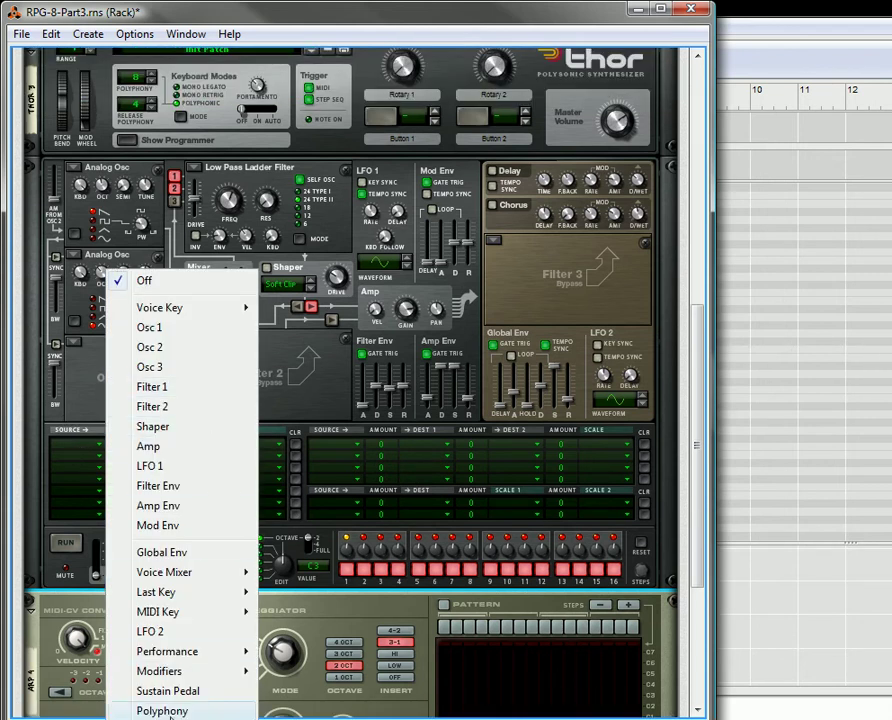
left_click(165, 467)
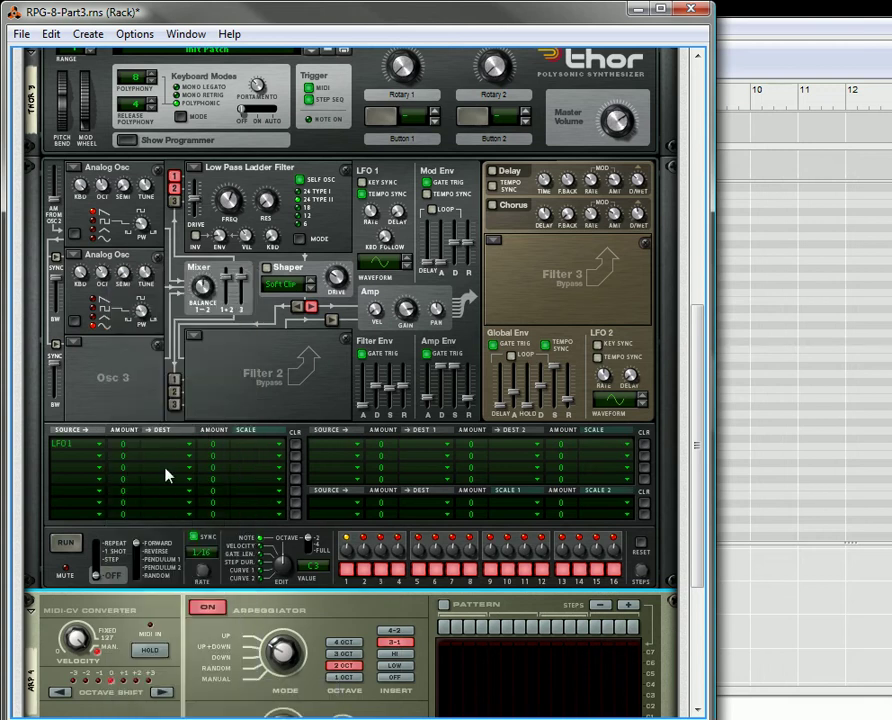
left_click(80, 463)
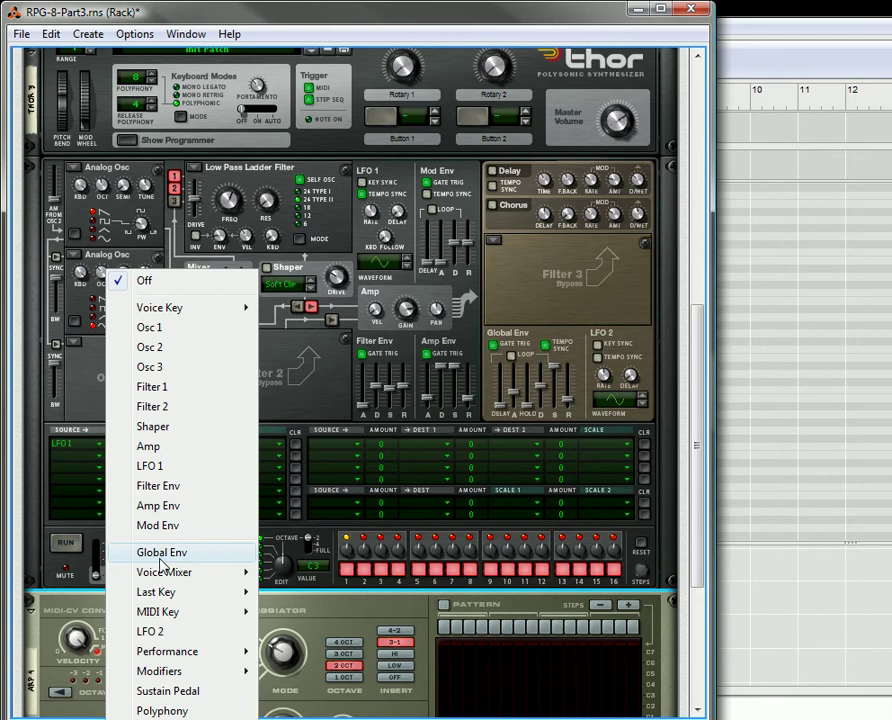
left_click(164, 527)
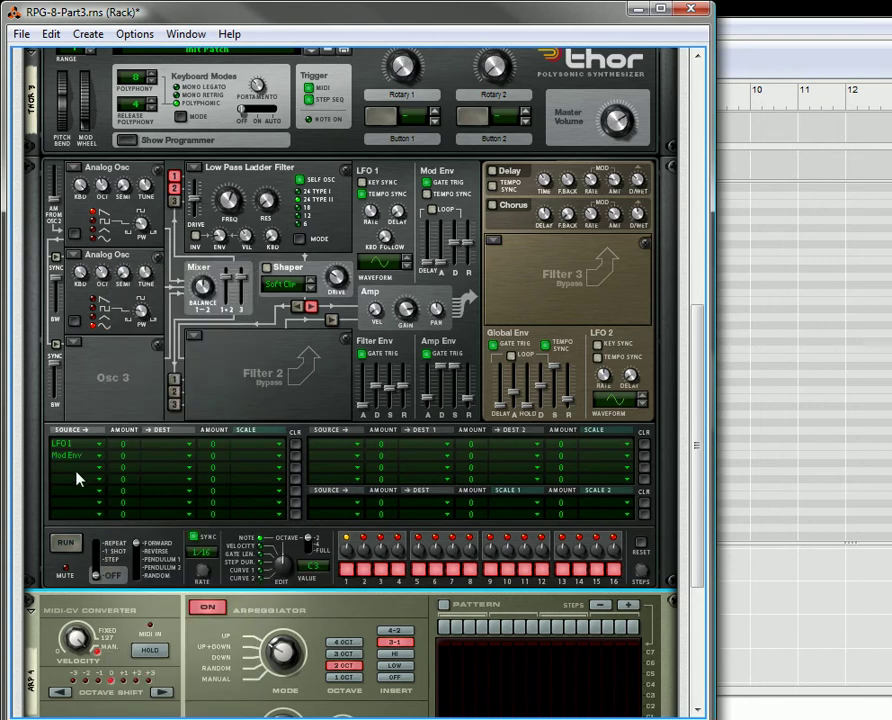
left_click(76, 477)
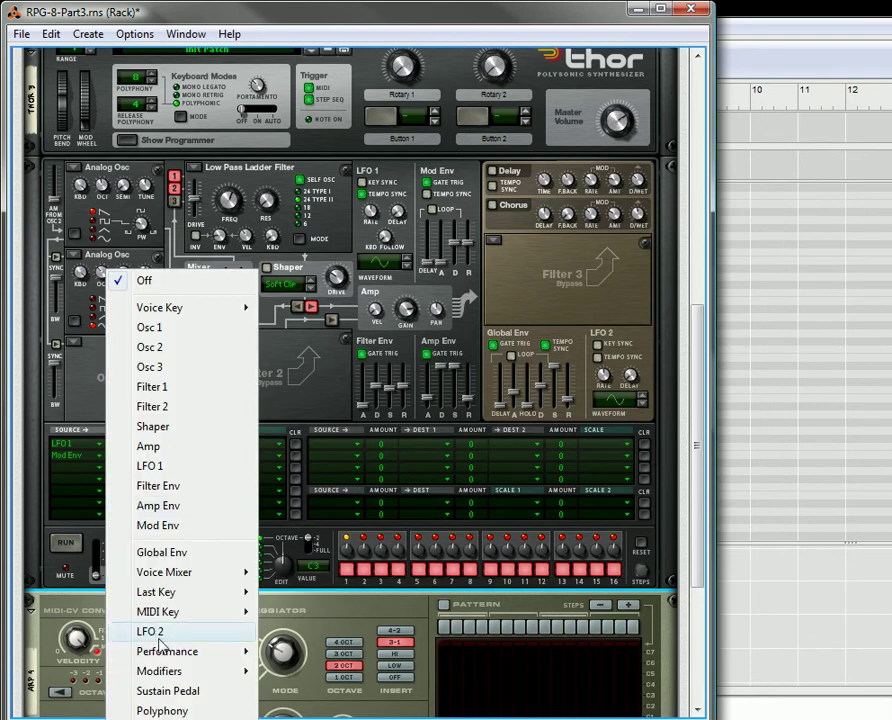
left_click(152, 631)
left_click(68, 487)
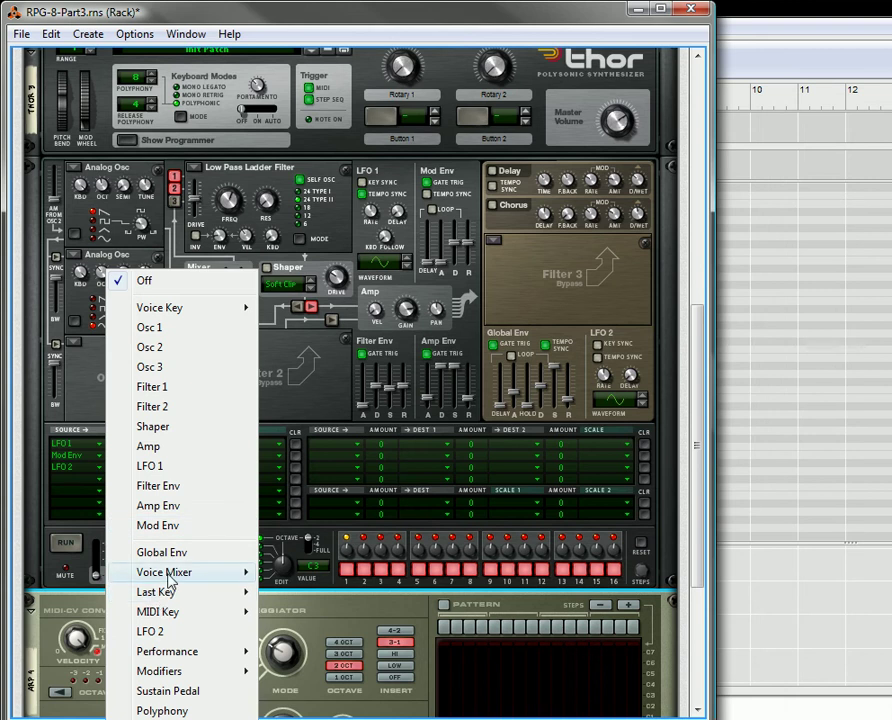
left_click(160, 554)
left_click_drag(122, 443, 133, 423)
left_click_drag(136, 480, 164, 456)
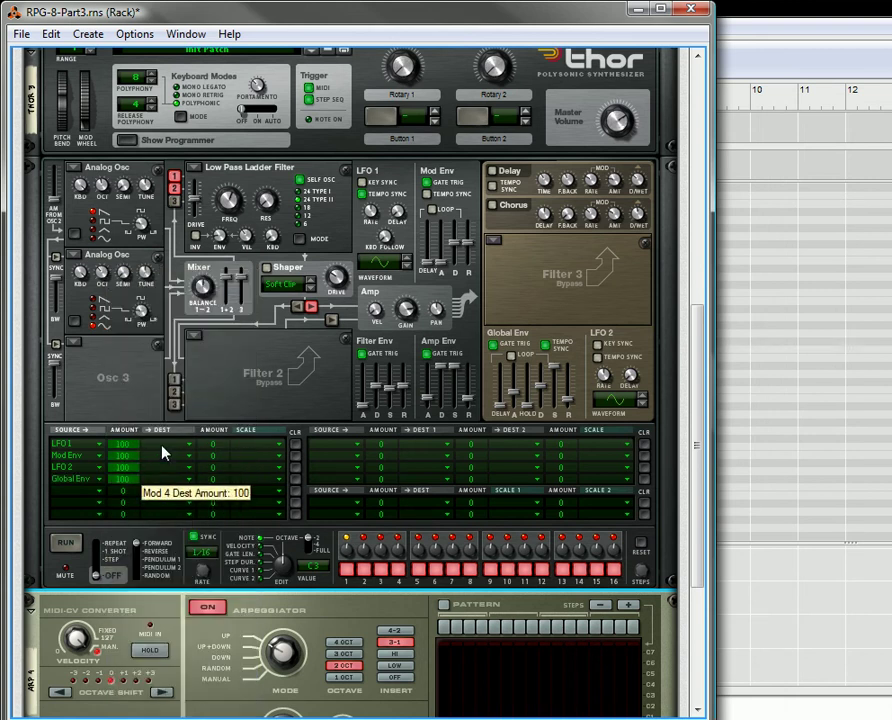
Step: Route the four matrix rows to CV Out1, CV Out2, CV Out3 and CV Out4
left_click(180, 484)
mouse_move(300, 712)
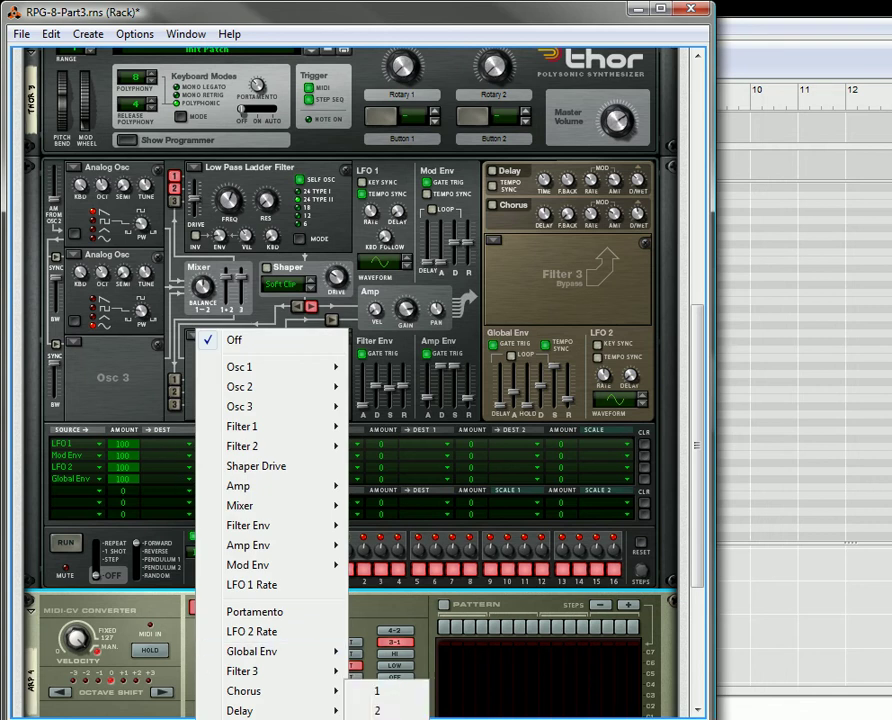
left_click(378, 692)
left_click(178, 456)
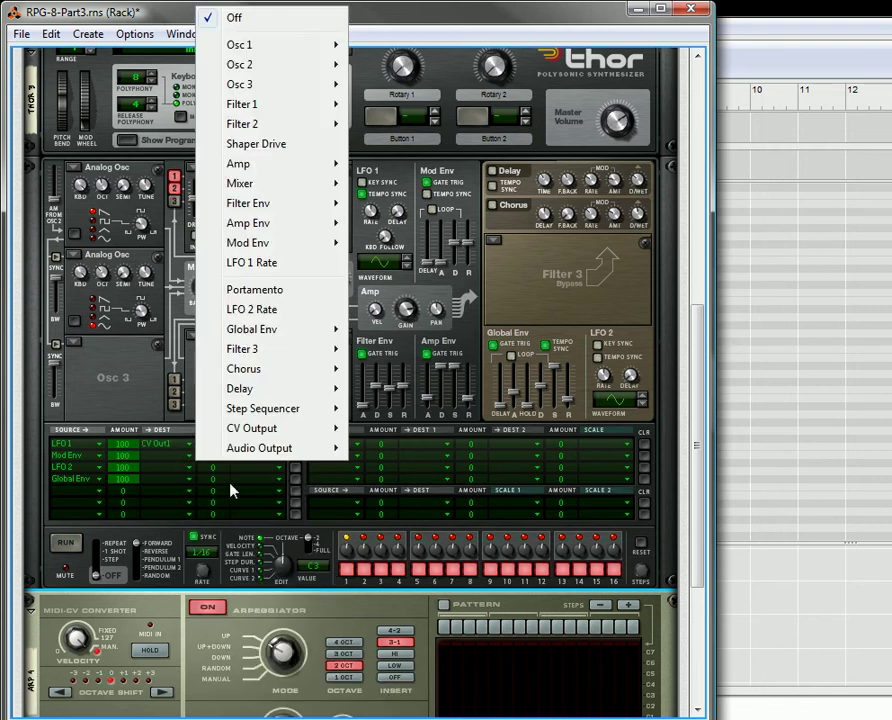
mouse_move(280, 428)
left_click(378, 449)
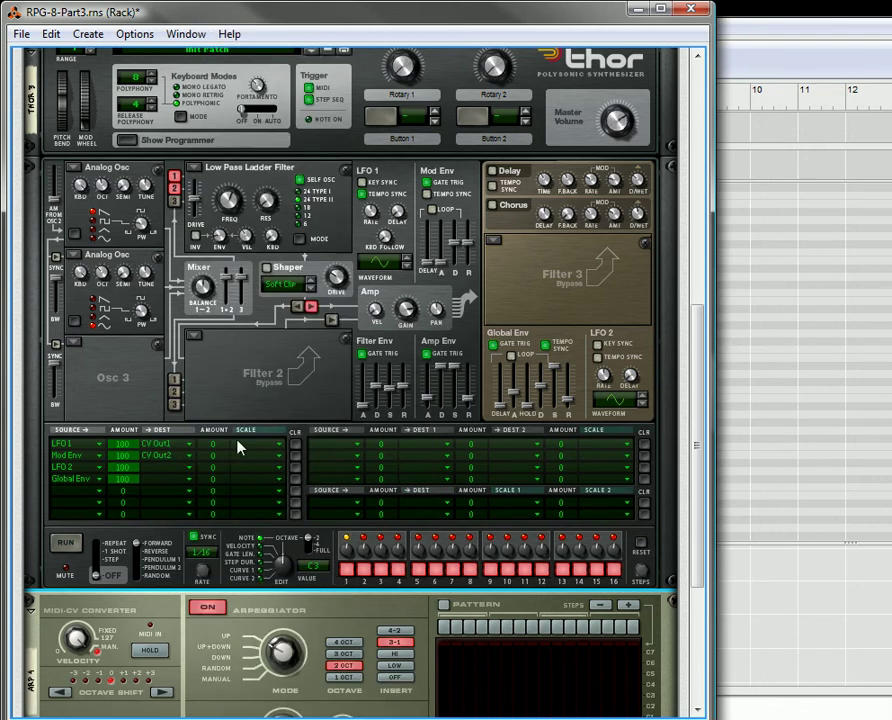
left_click(180, 476)
mouse_move(240, 442)
left_click(406, 480)
left_click(163, 479)
mouse_move(286, 462)
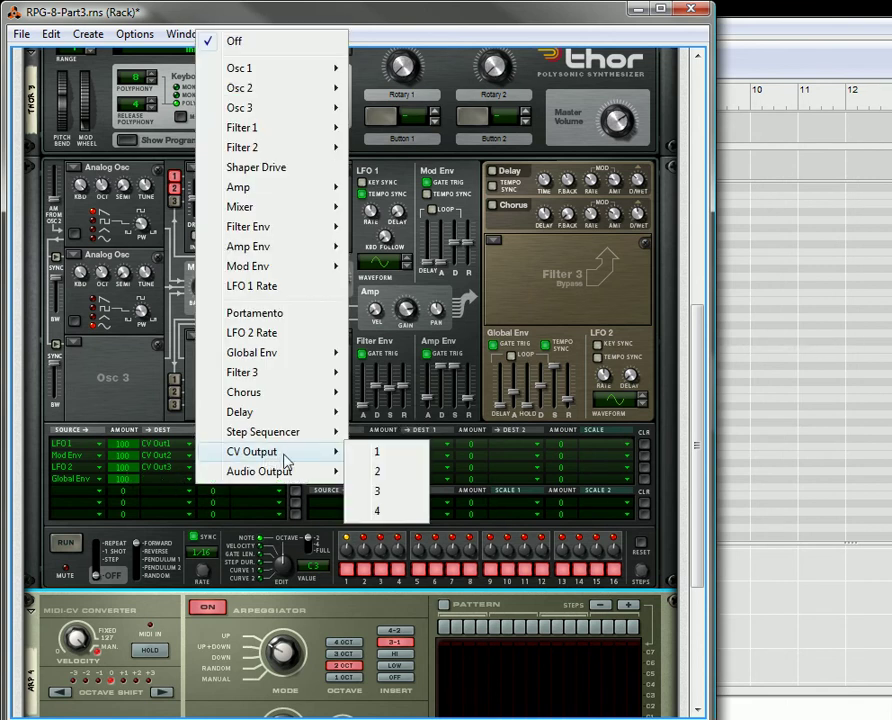
left_click(390, 518)
Step: On the rack's rear, cable Thor's four CV Outs to the RPG-8's Gate Length, Velocity, Rate and Octave Shift inputs
key("Tab")
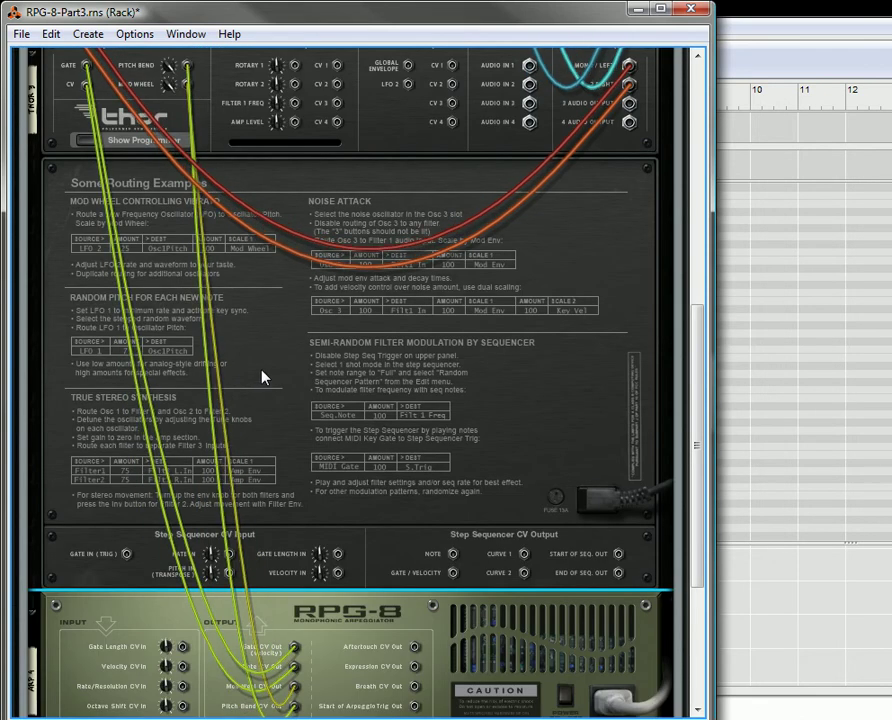
scroll(266, 375, "up", 2)
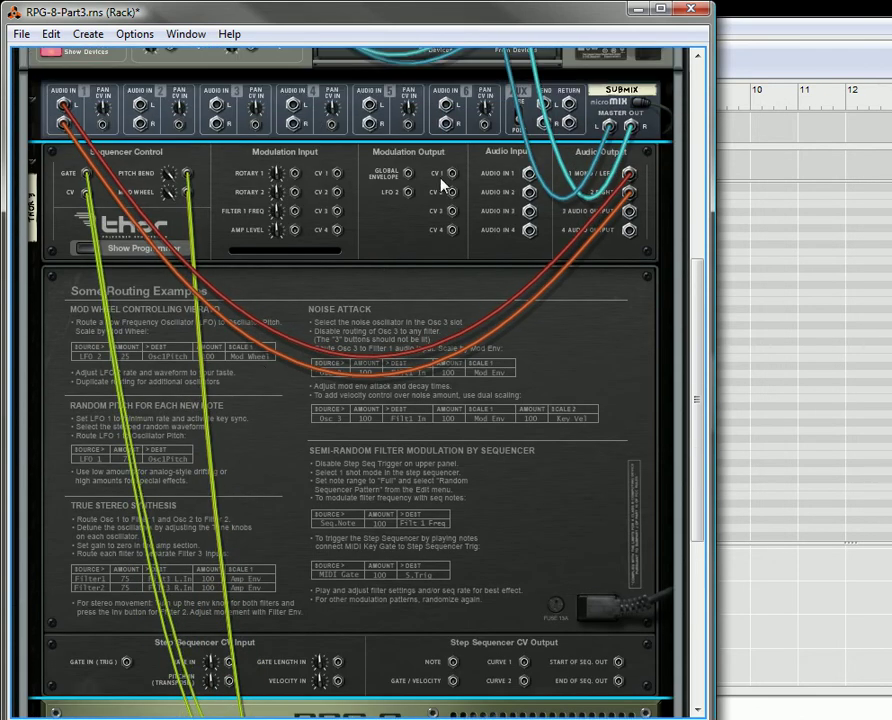
left_click_drag(452, 176, 183, 592)
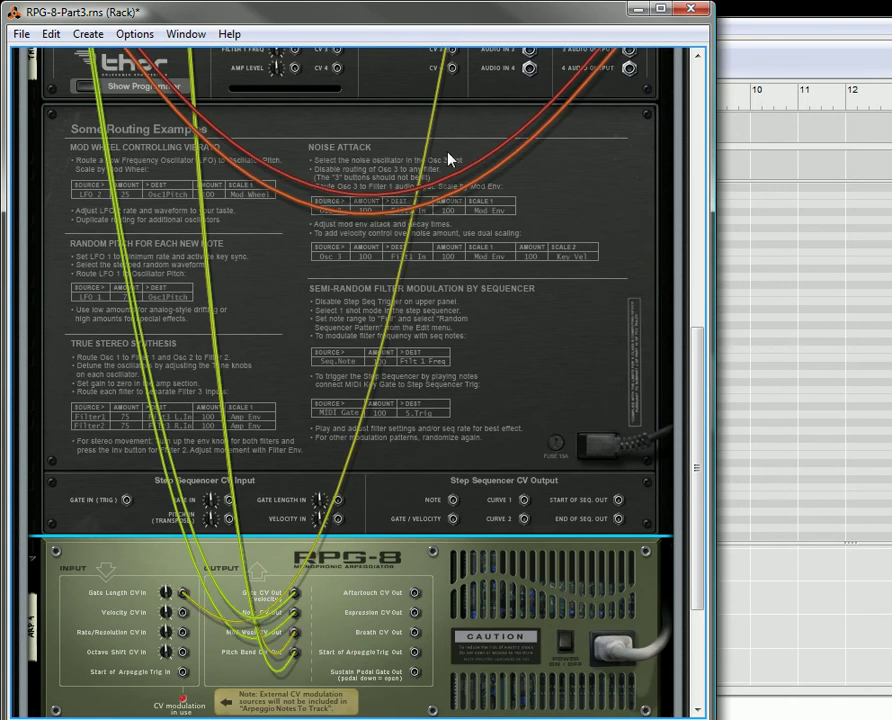
scroll(448, 120, "up", 1)
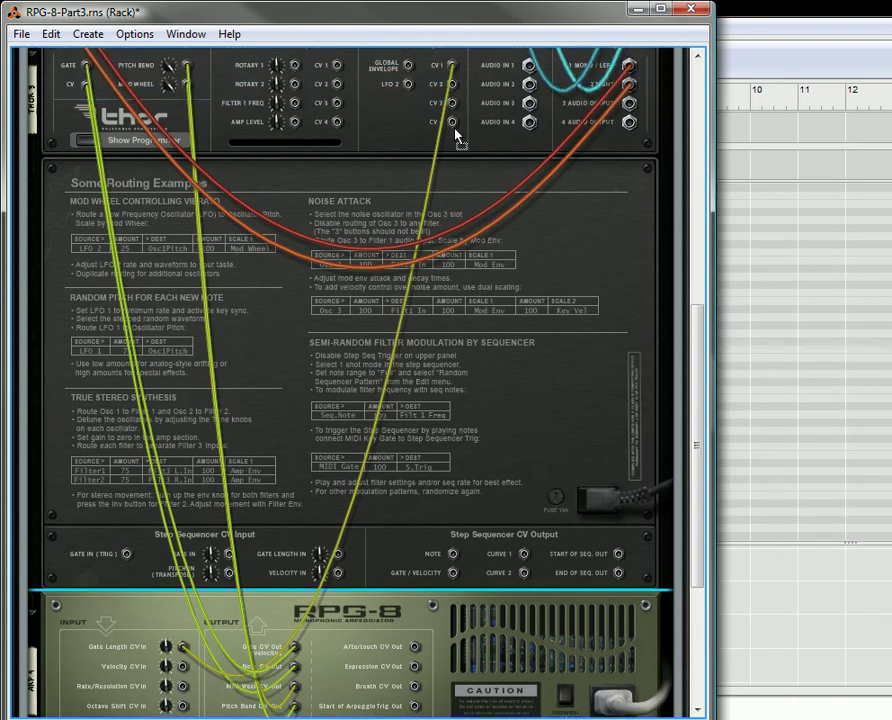
left_click_drag(450, 70, 183, 666)
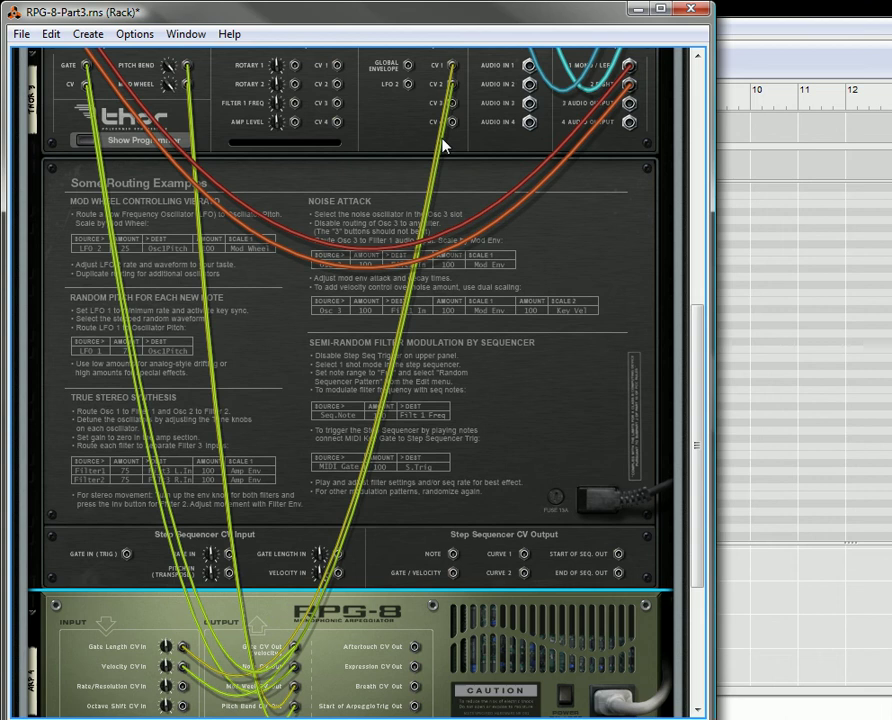
left_click_drag(452, 104, 183, 686)
left_click_drag(452, 122, 183, 636)
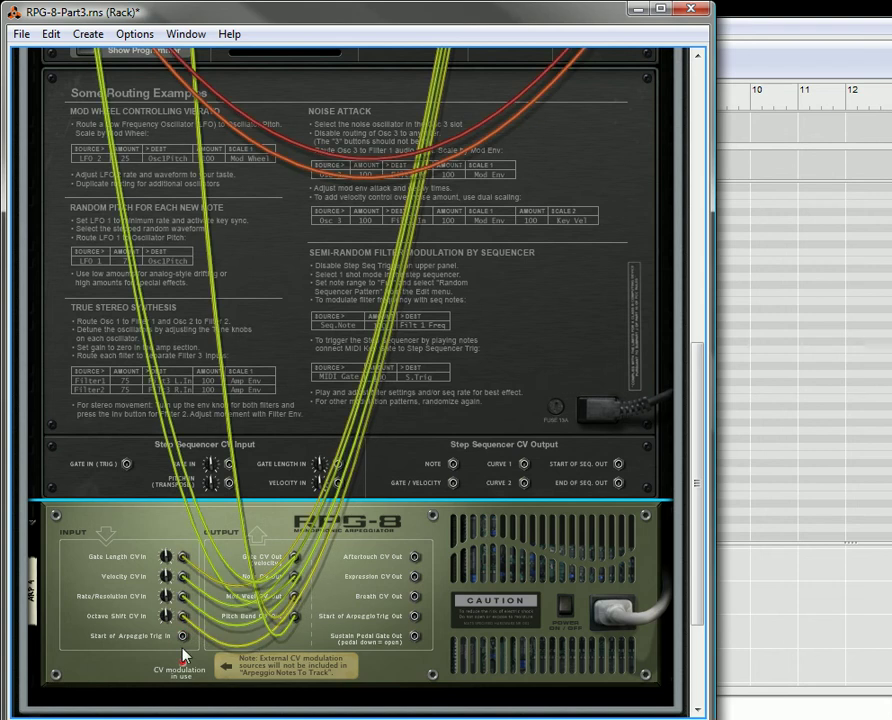
key("Tab")
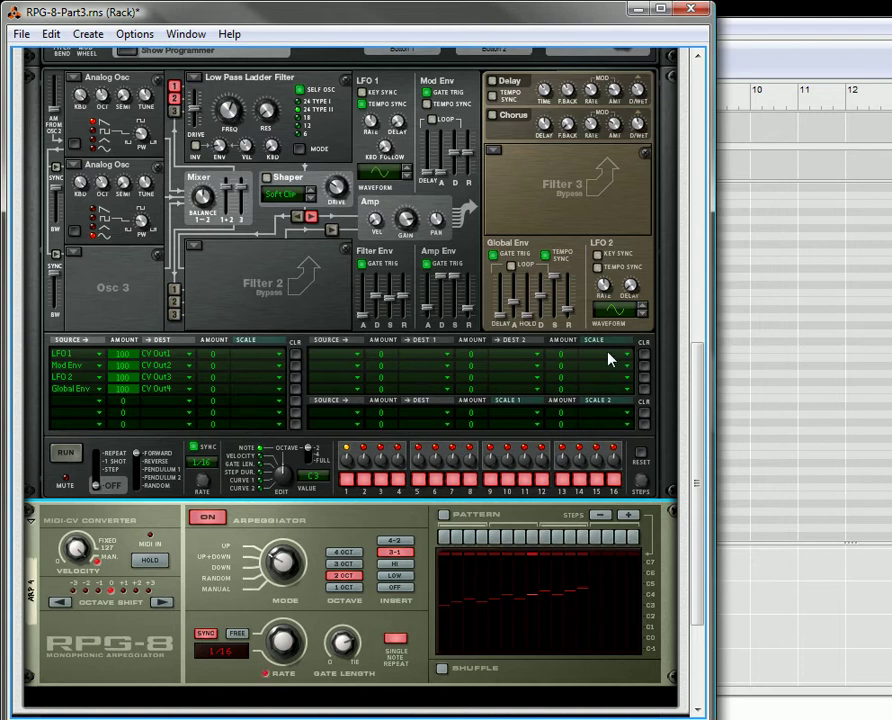
Step: Give Thor's LFO 2 and LFO 1 new waveforms
left_click_drag(620, 316, 626, 287)
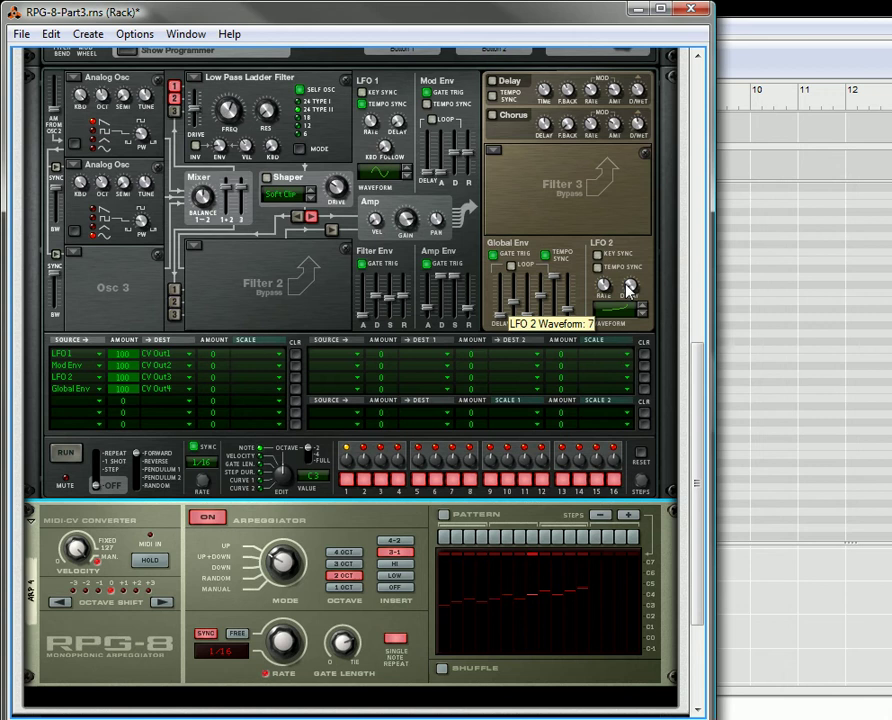
scroll(530, 310, "up", 3)
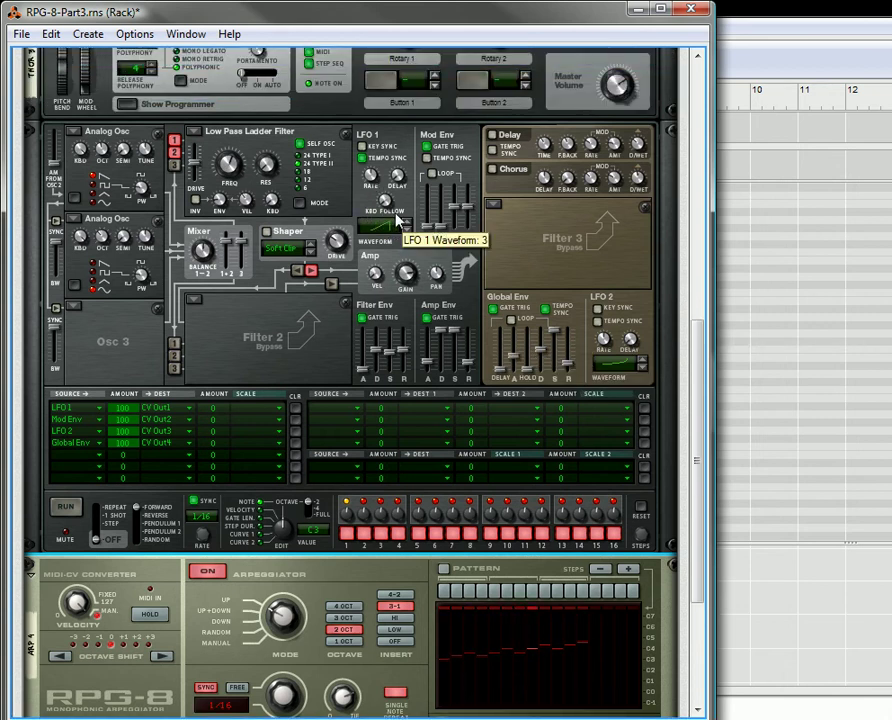
left_click_drag(396, 222, 399, 218)
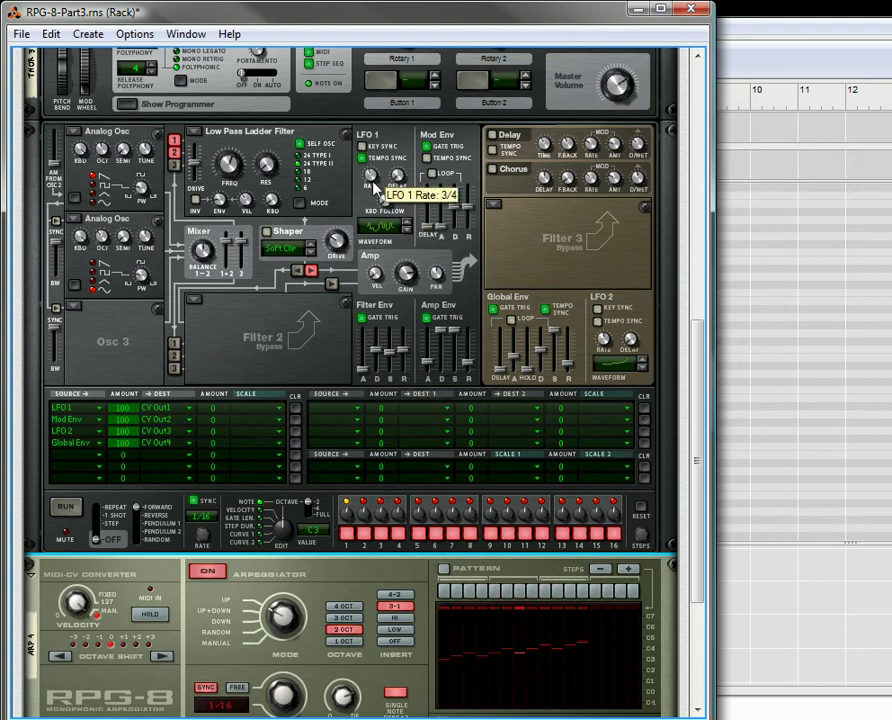
Step: Lower LFO 2's rate to 0.68 Hz, then tempo-sync it at a 6/4 rate
left_click_drag(604, 340, 613, 362)
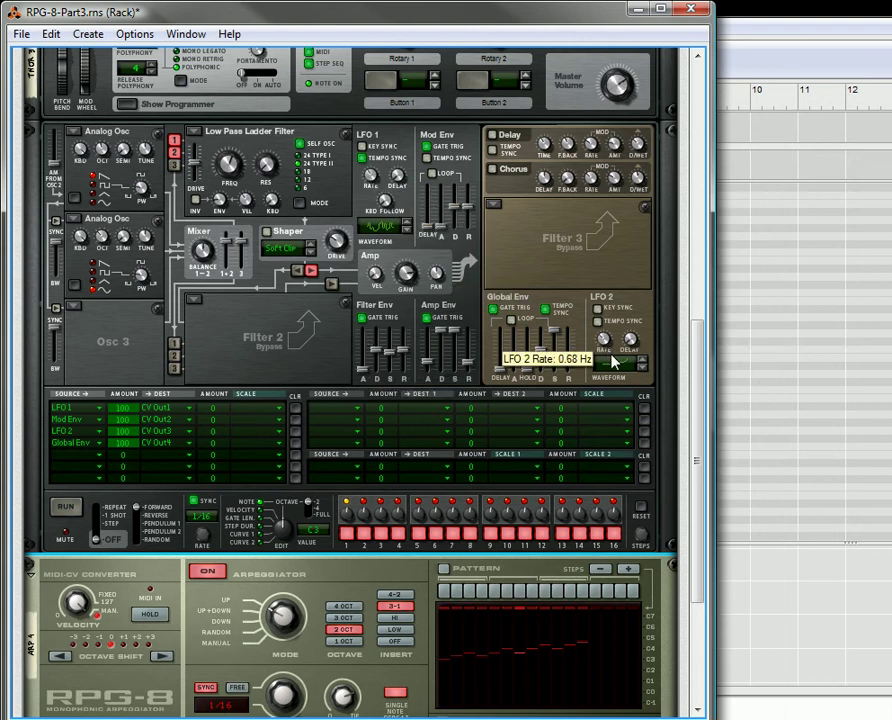
left_click(597, 321)
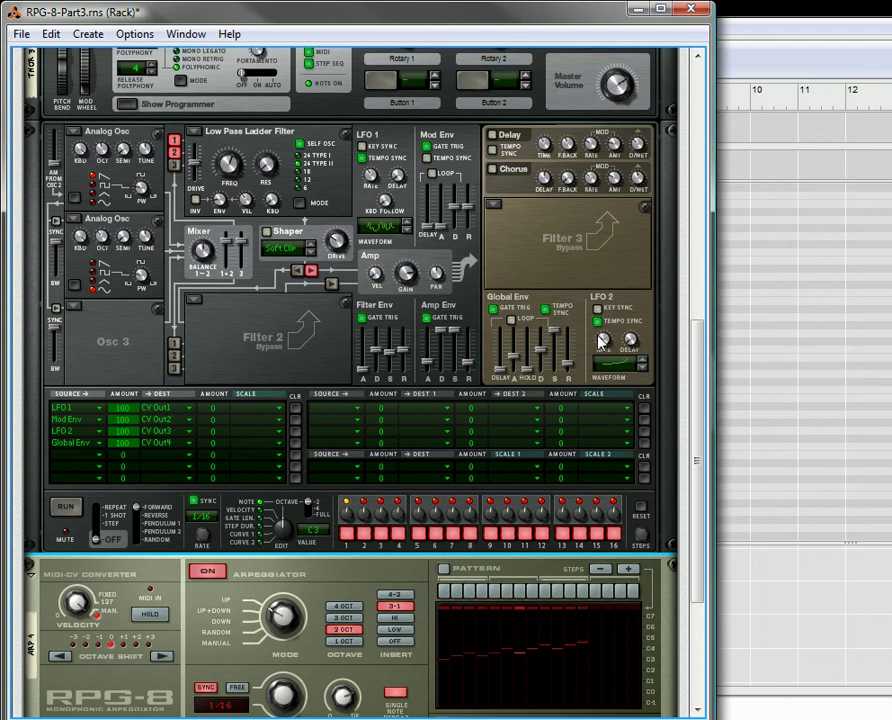
left_click_drag(609, 346, 609, 350)
scroll(340, 314, "up", 1)
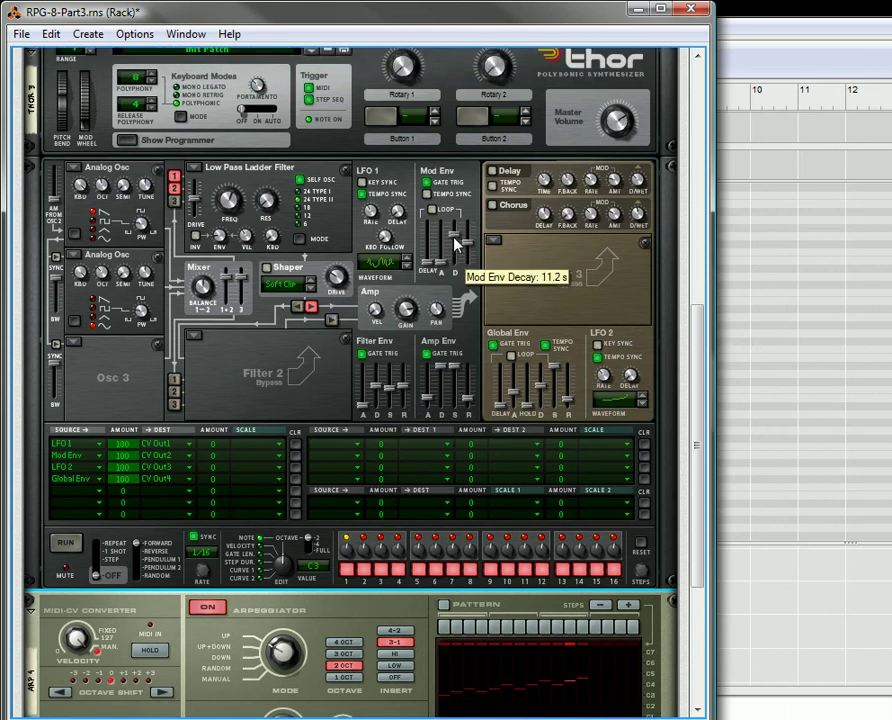
Step: Shorten Thor's Mod Env release to 256 ms
mouse_move(472, 256)
left_mouse_down()
mouse_move(470, 268)
mouse_move(444, 268)
mouse_move(463, 266)
mouse_move(458, 238)
mouse_move(449, 266)
mouse_move(467, 252)
mouse_move(445, 240)
mouse_move(452, 280)
mouse_move(468, 252)
left_mouse_up()
scroll(400, 310, "down", 2)
scroll(394, 294, "up", 2)
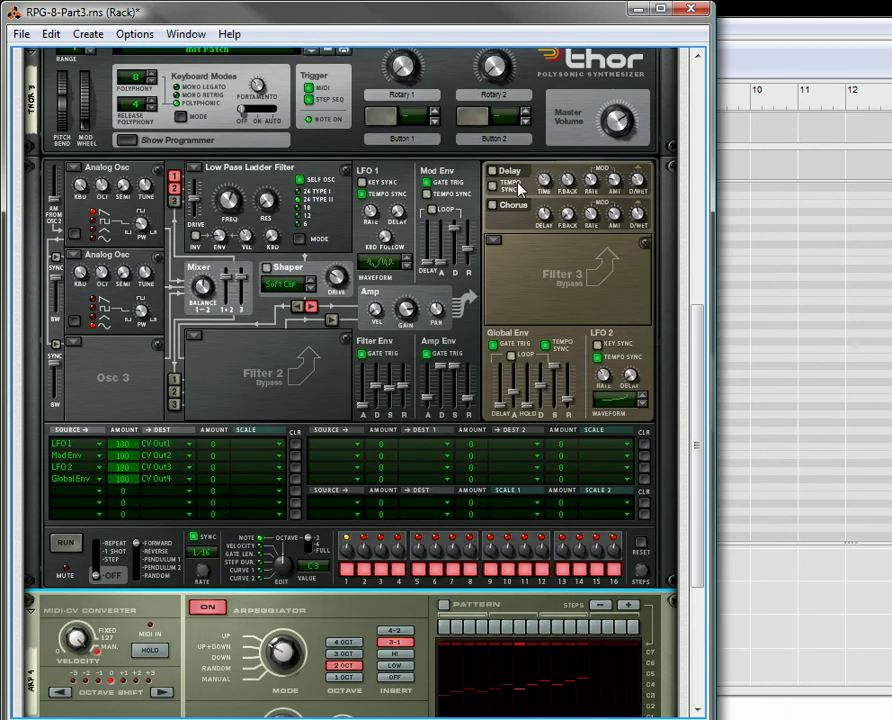
Step: Switch on Thor's Delay and Chorus effects and shorten the RPG-8 gate length
left_click(500, 173)
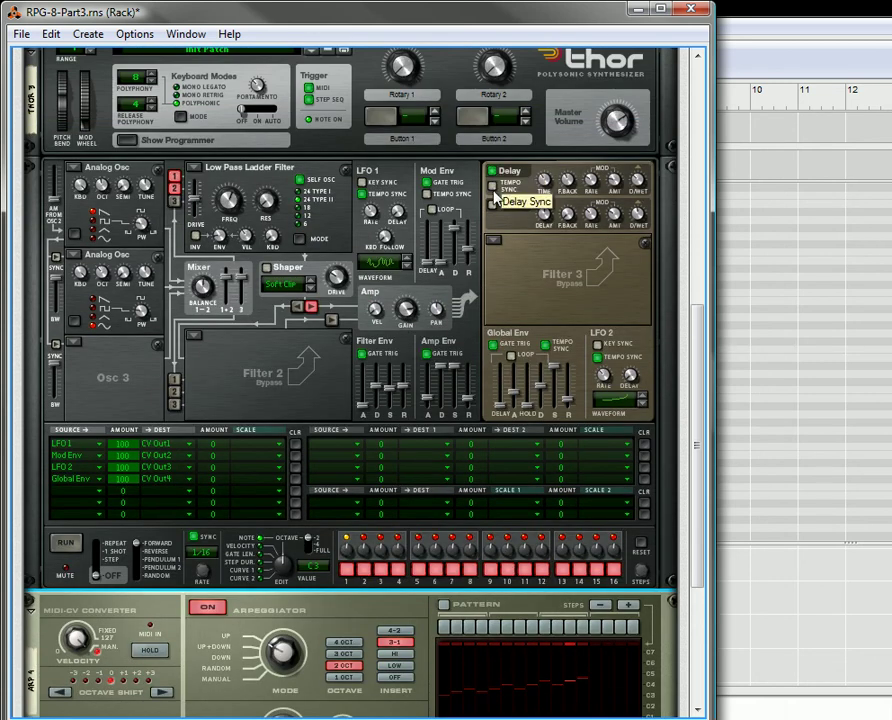
left_click(492, 205)
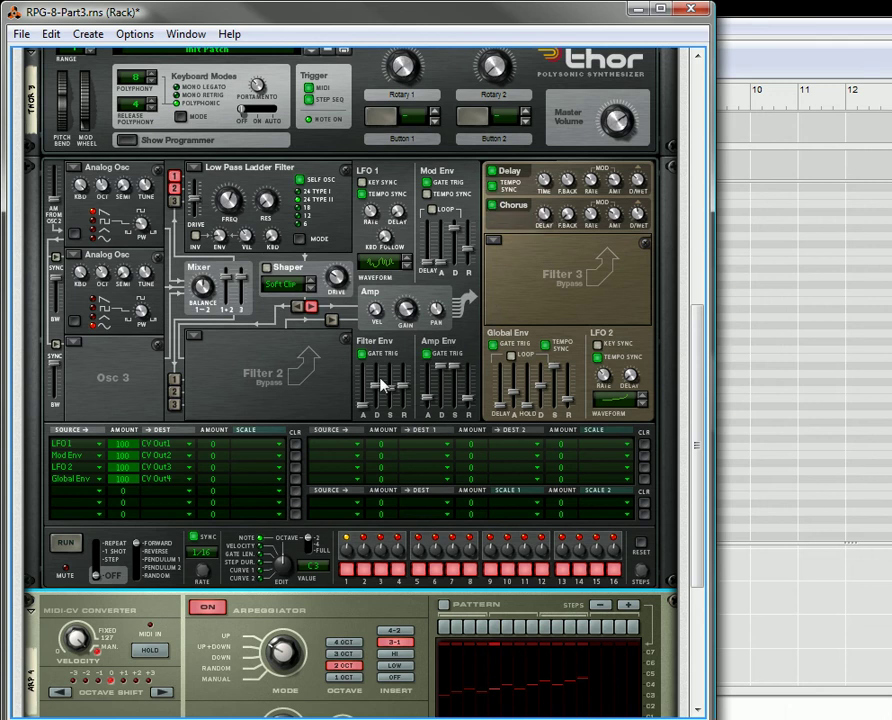
scroll(305, 420, "down", 2)
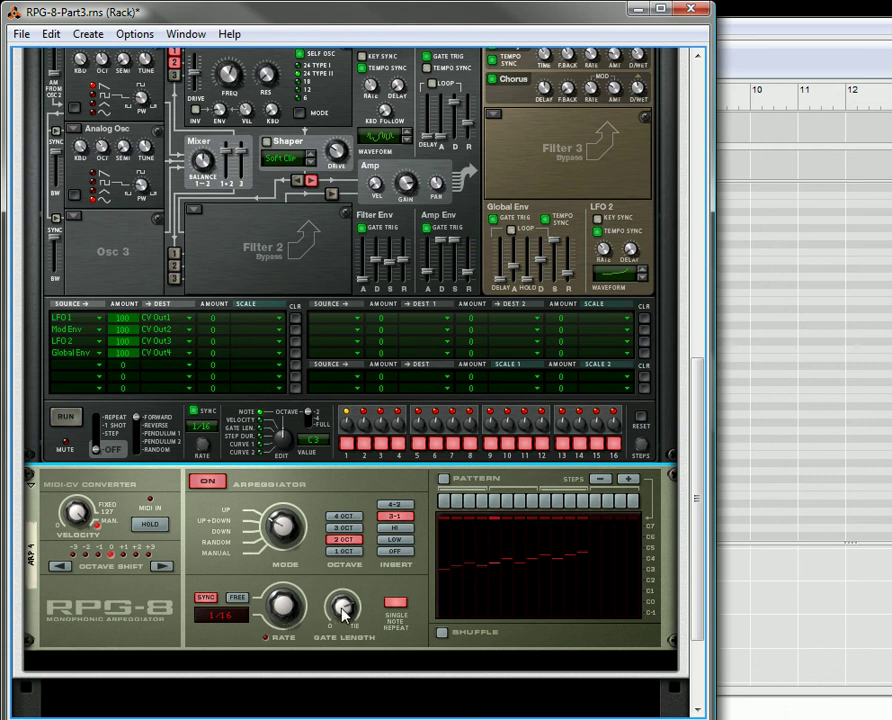
left_click_drag(344, 614, 345, 620)
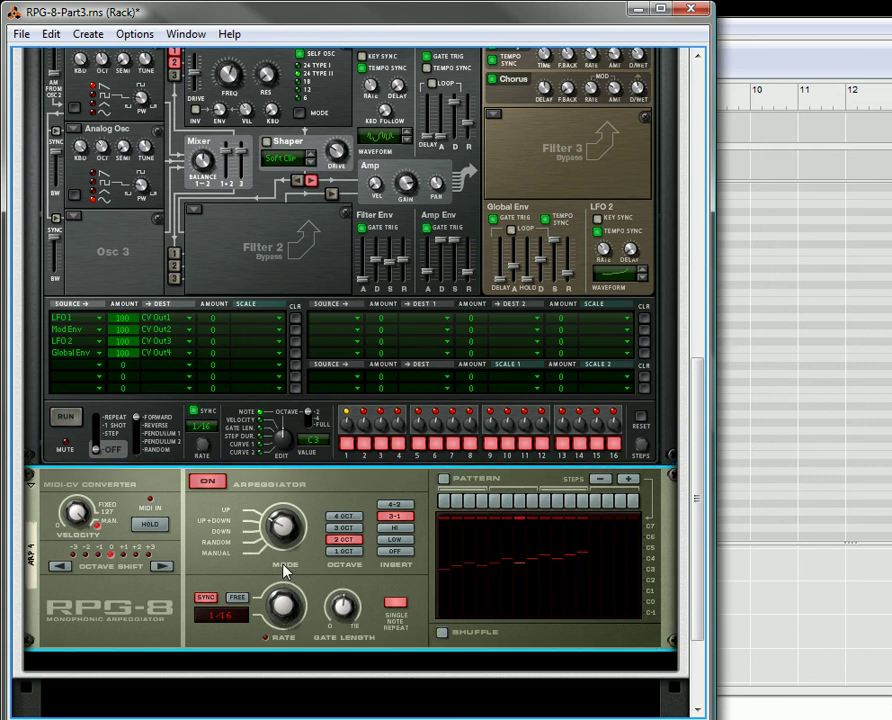
scroll(185, 470, "up", 3)
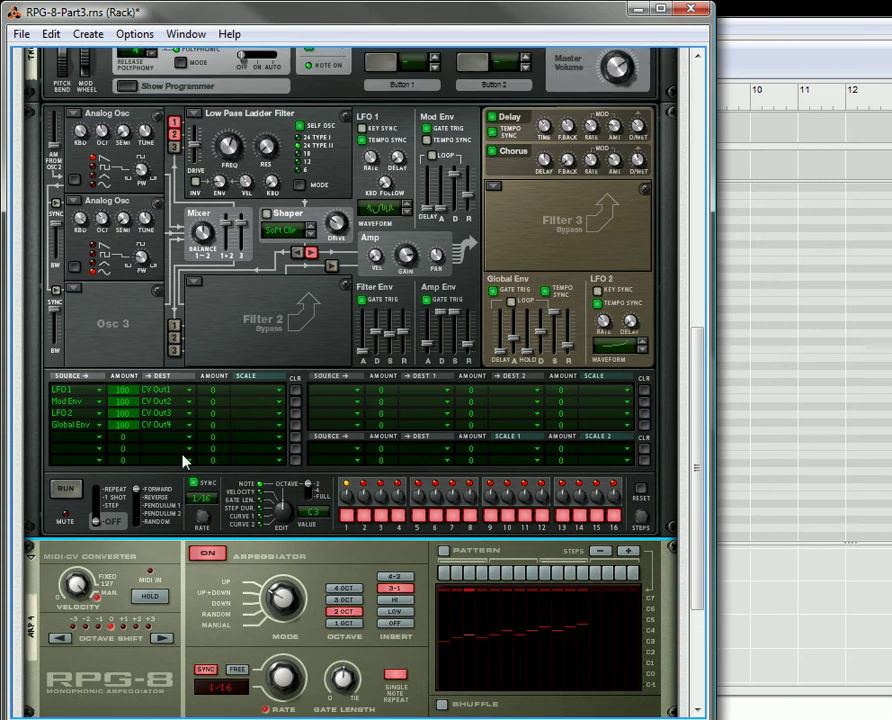
scroll(185, 460, "up", 5)
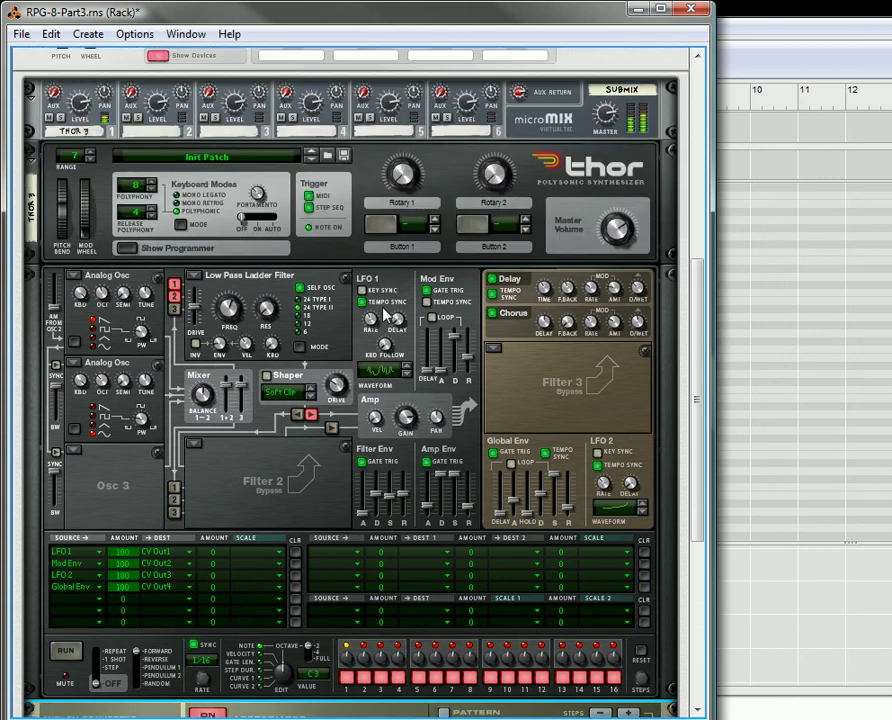
scroll(280, 366, "down", 6)
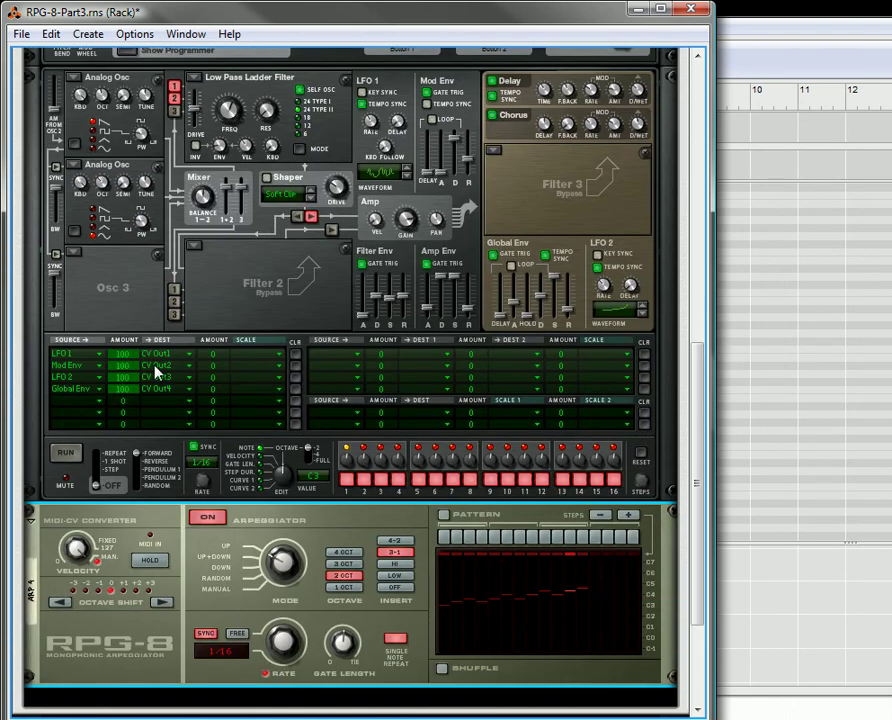
key("Tab")
scroll(336, 486, "up", 4)
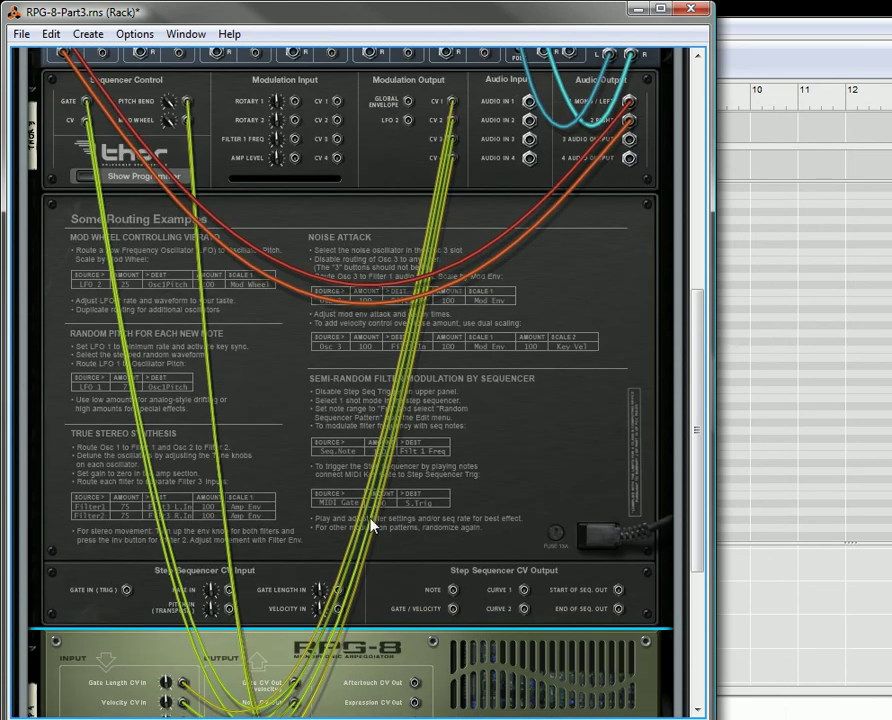
scroll(415, 339, "up", 4)
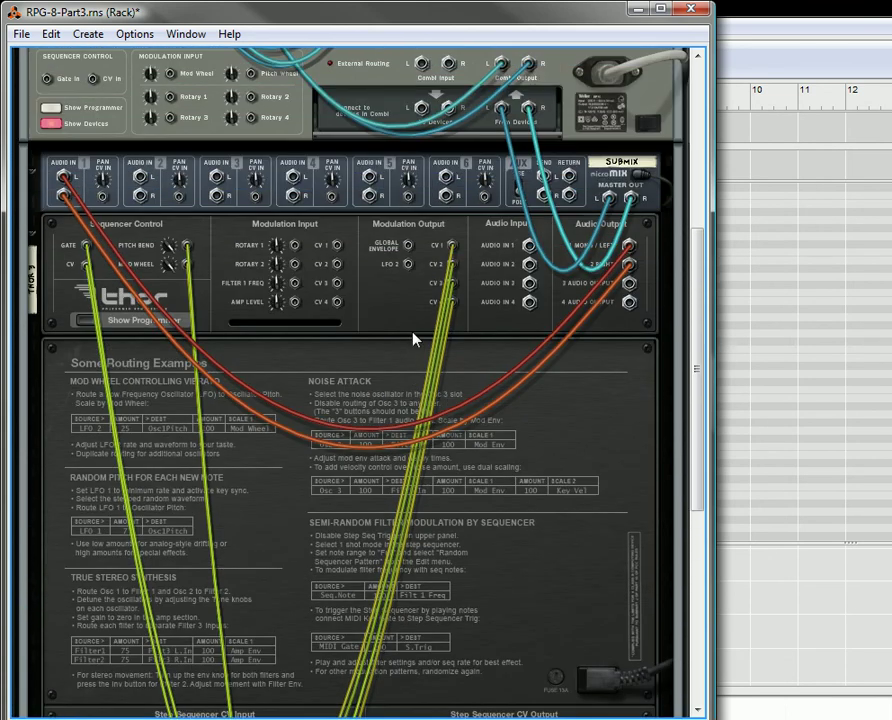
scroll(367, 432, "down", 8)
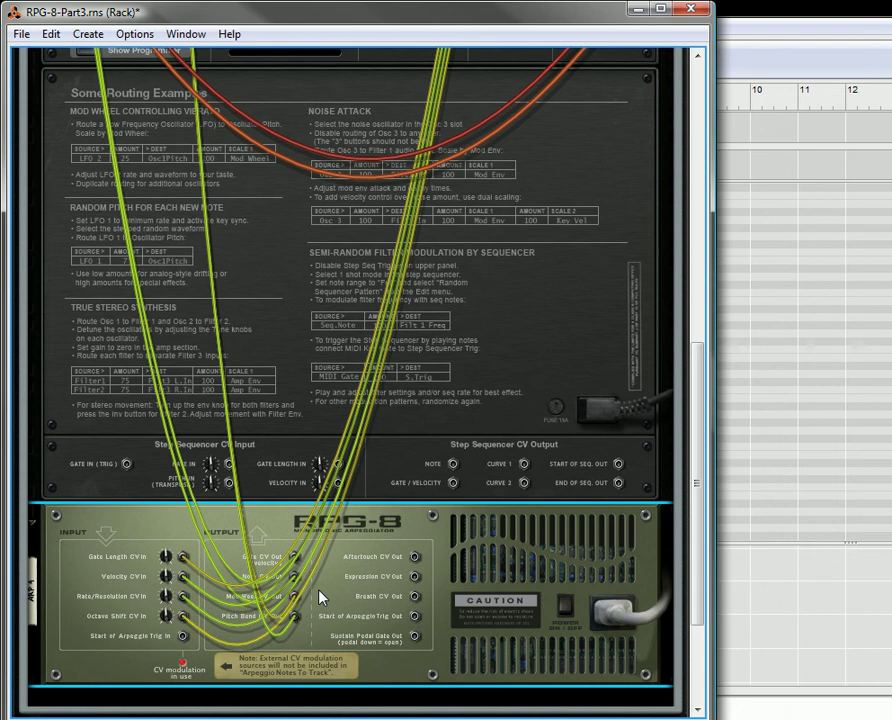
scroll(354, 336, "up", 3)
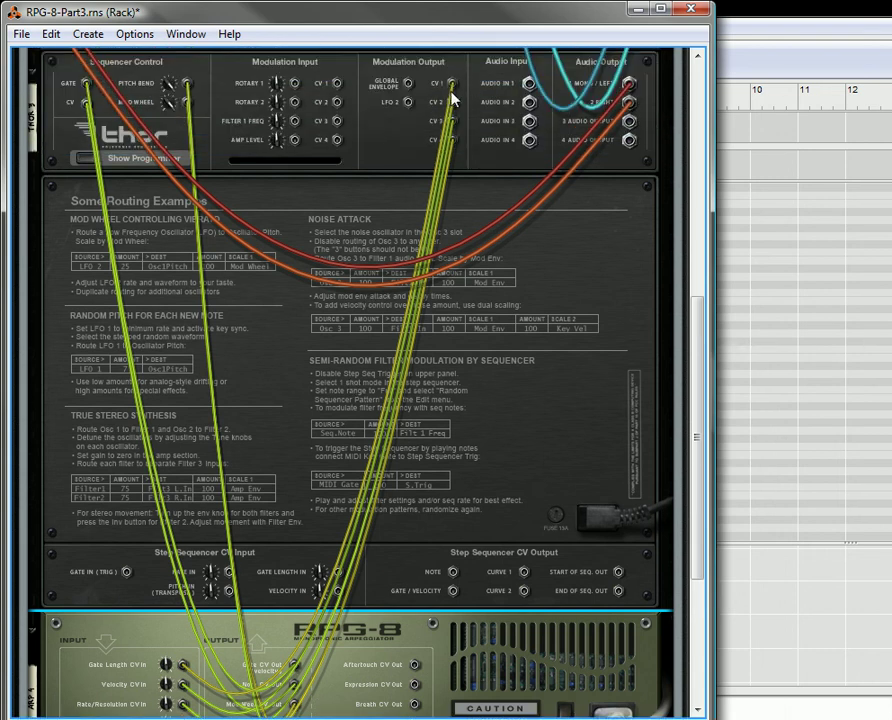
scroll(216, 603, "down", 4)
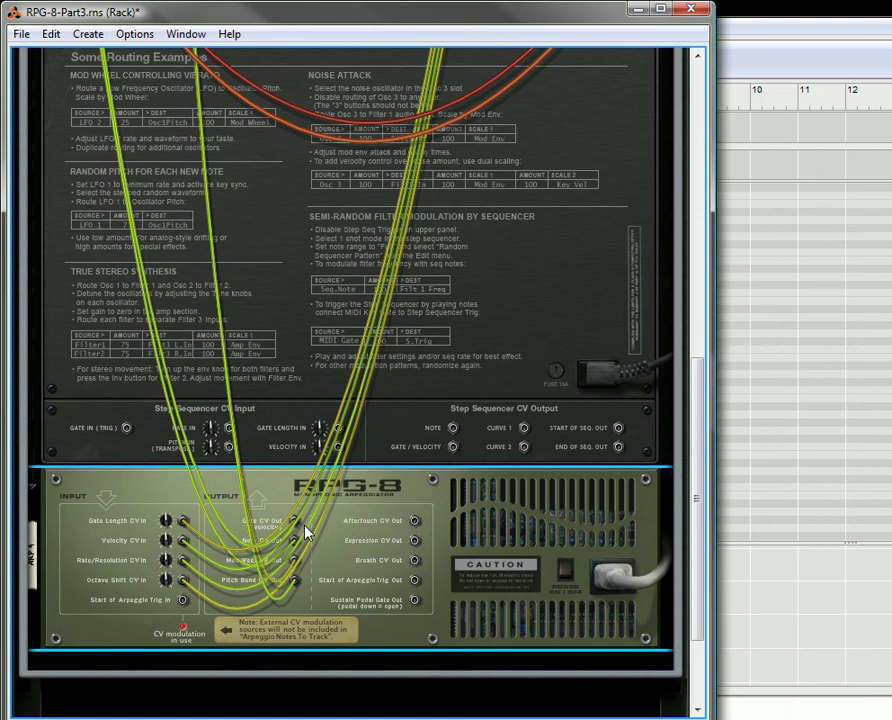
key("Tab")
scroll(312, 444, "up", 5)
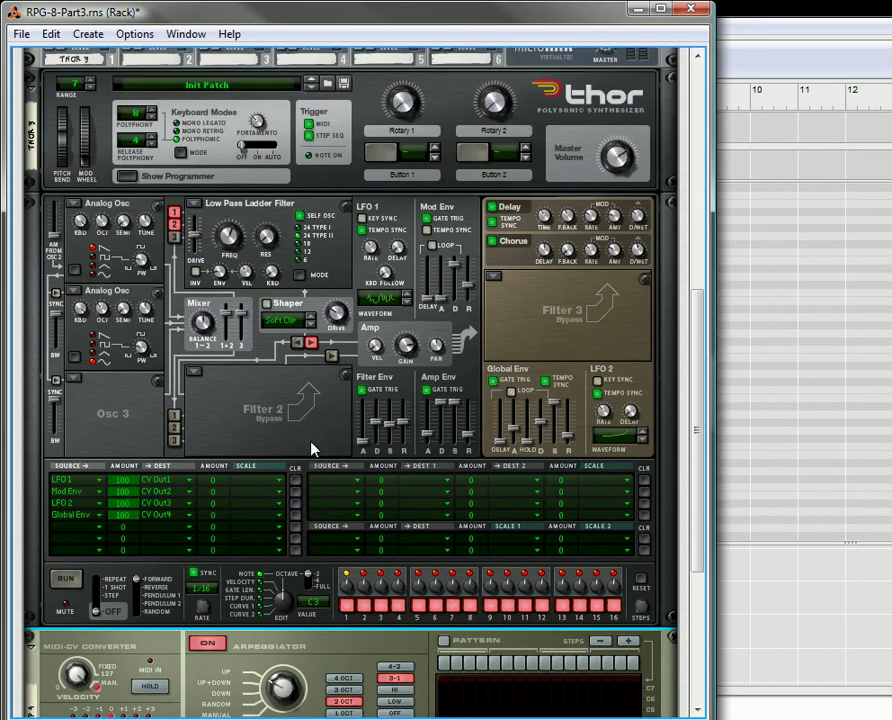
Step: Hide Thor's programmer panel and fold the RPG-8 arpeggiator inside Combinator 2
scroll(312, 448, "up", 1)
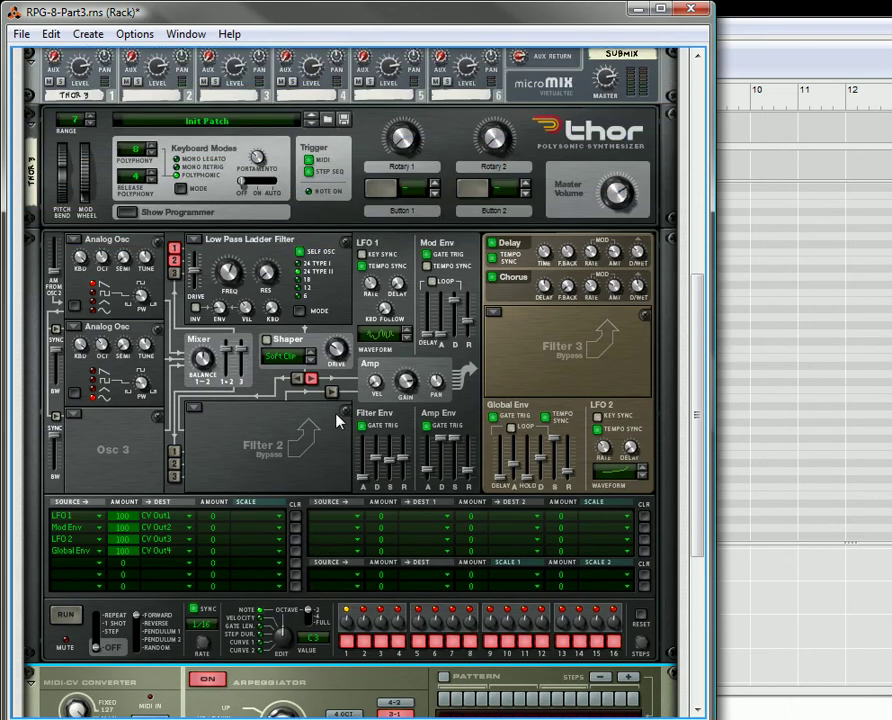
left_click(117, 213)
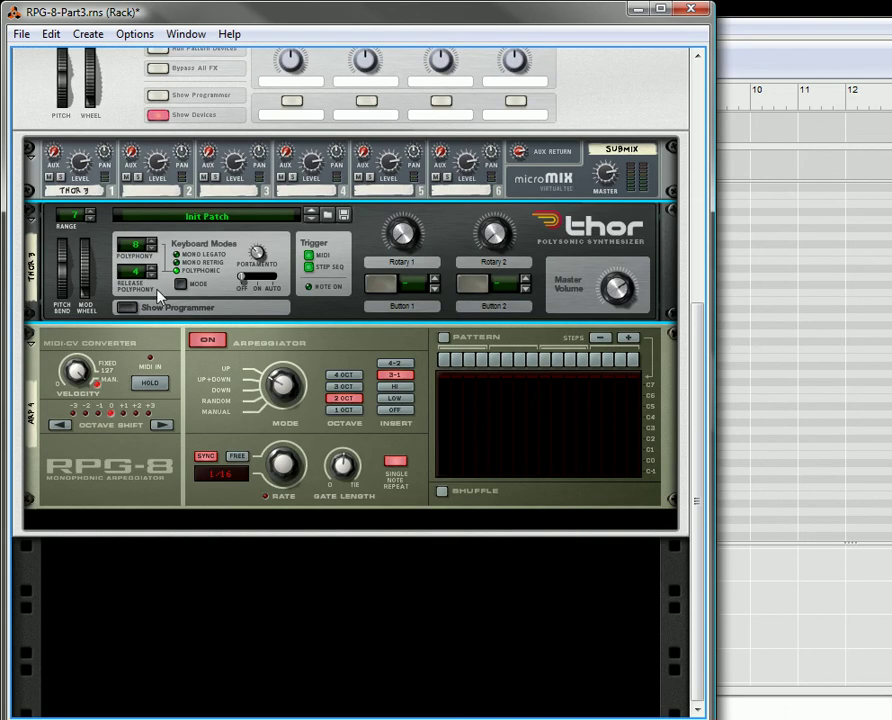
left_click(28, 345)
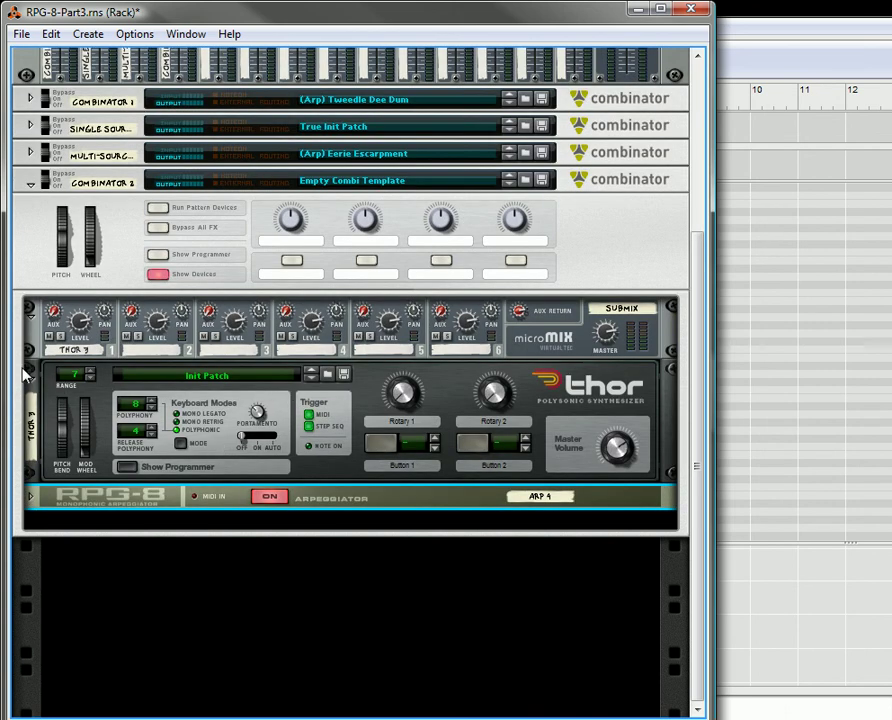